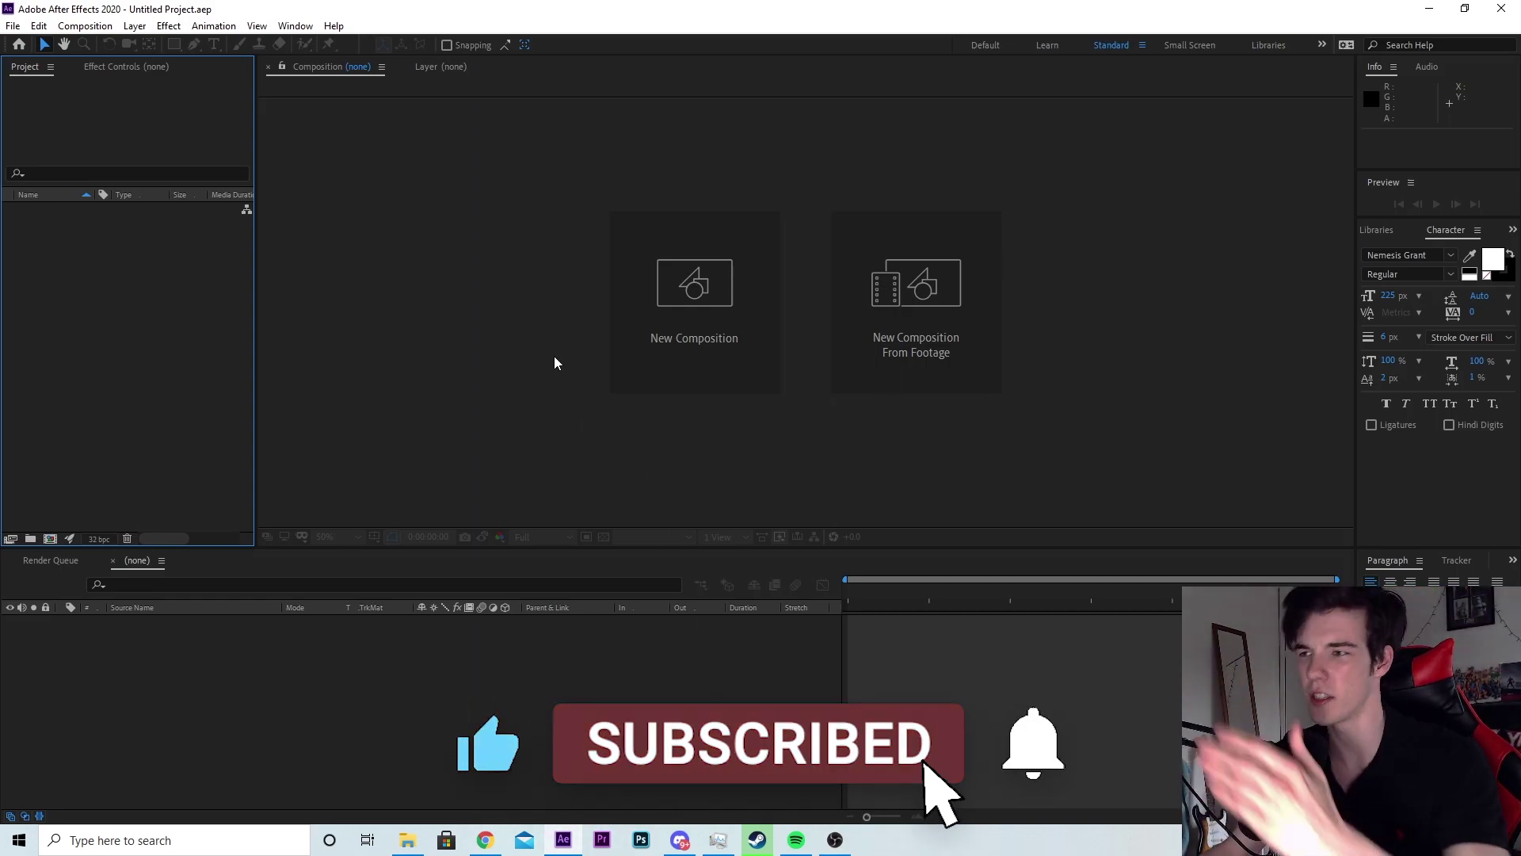
Create a new 1920×1080, 30 fps composition named Comp 1
left_click(533, 350)
left_click(703, 299)
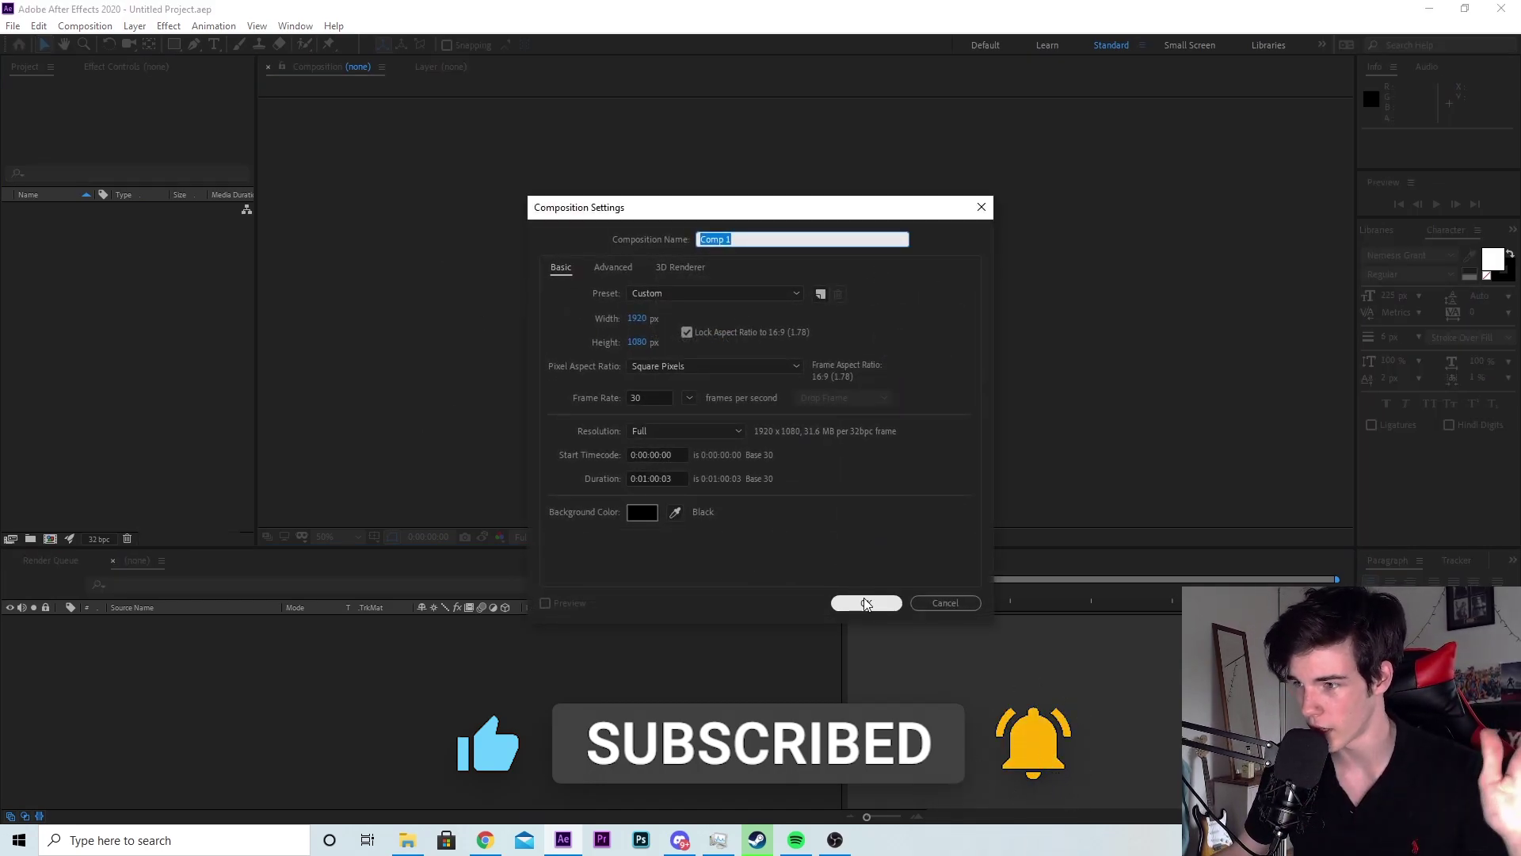
left_click(864, 600)
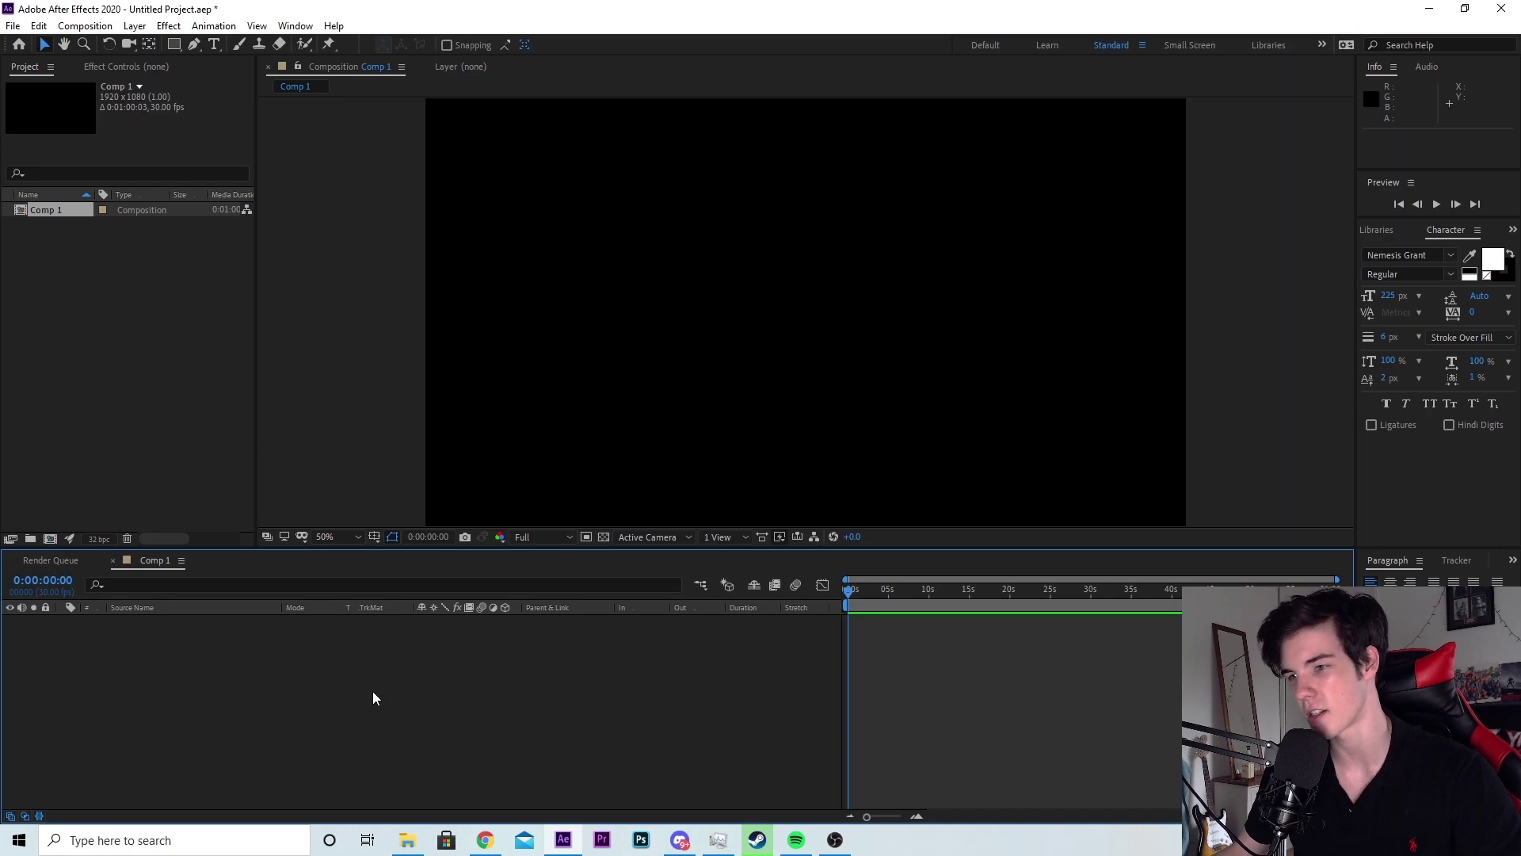
Add a black solid layer, Black Solid 1, that fills Comp 1
right_click(330, 673)
mouse_move(401, 504)
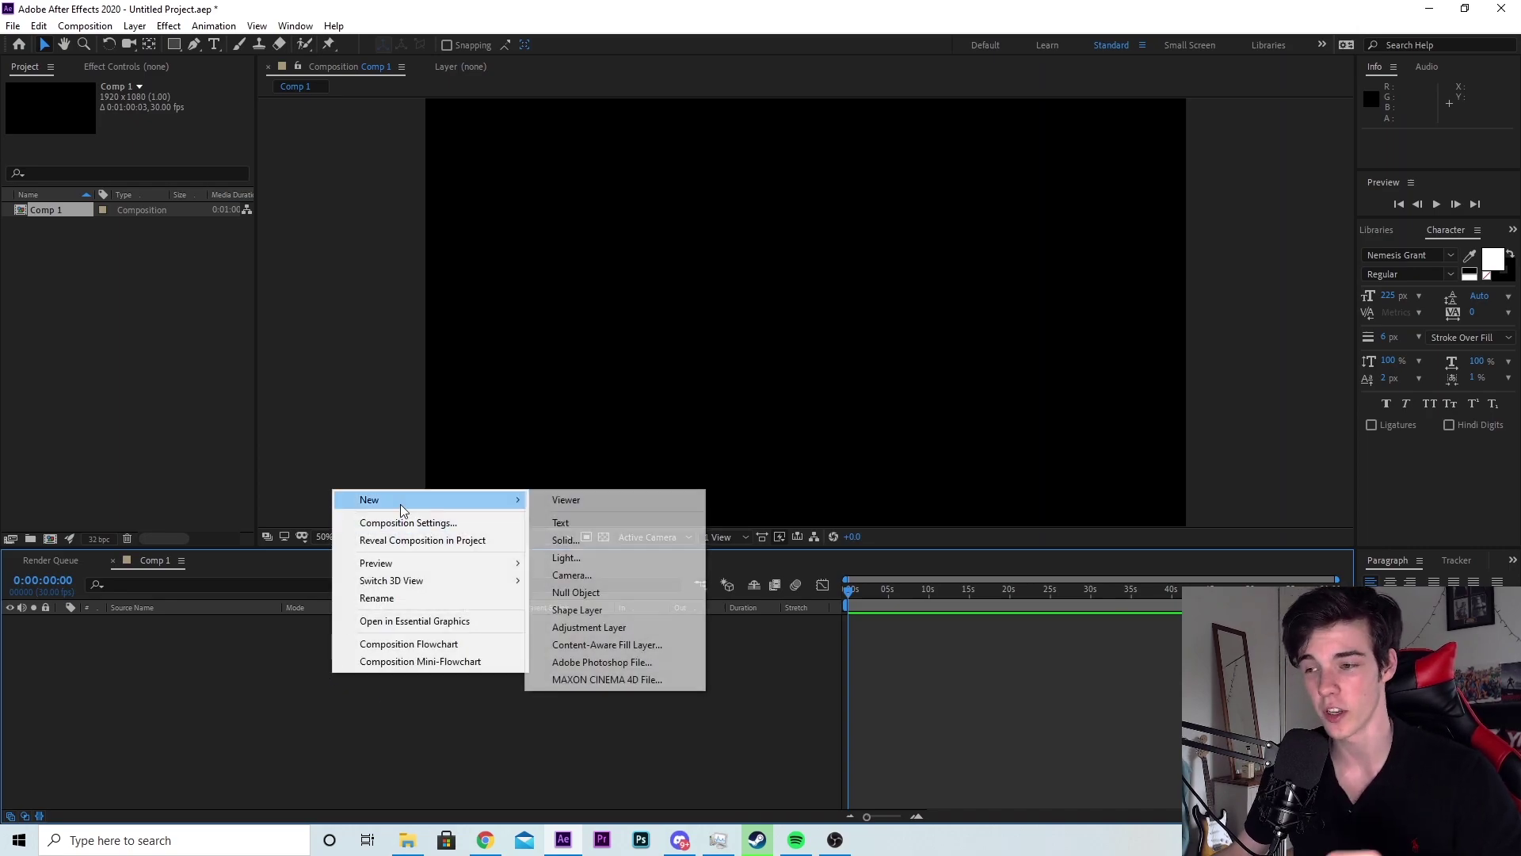
left_click(565, 540)
left_click(808, 556)
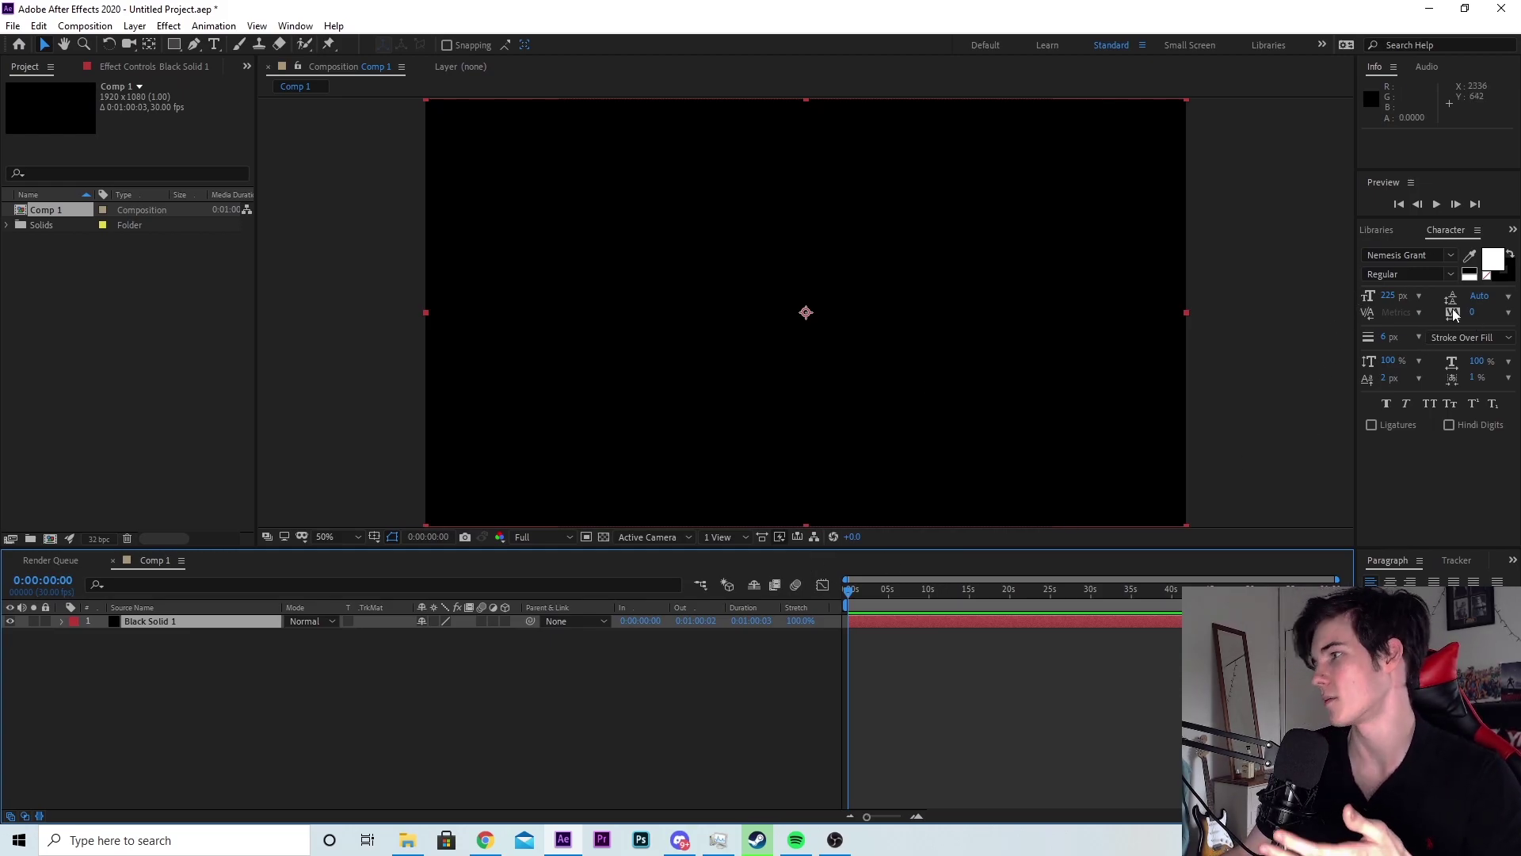
Show the Effects & Presets panel
left_click(1513, 231)
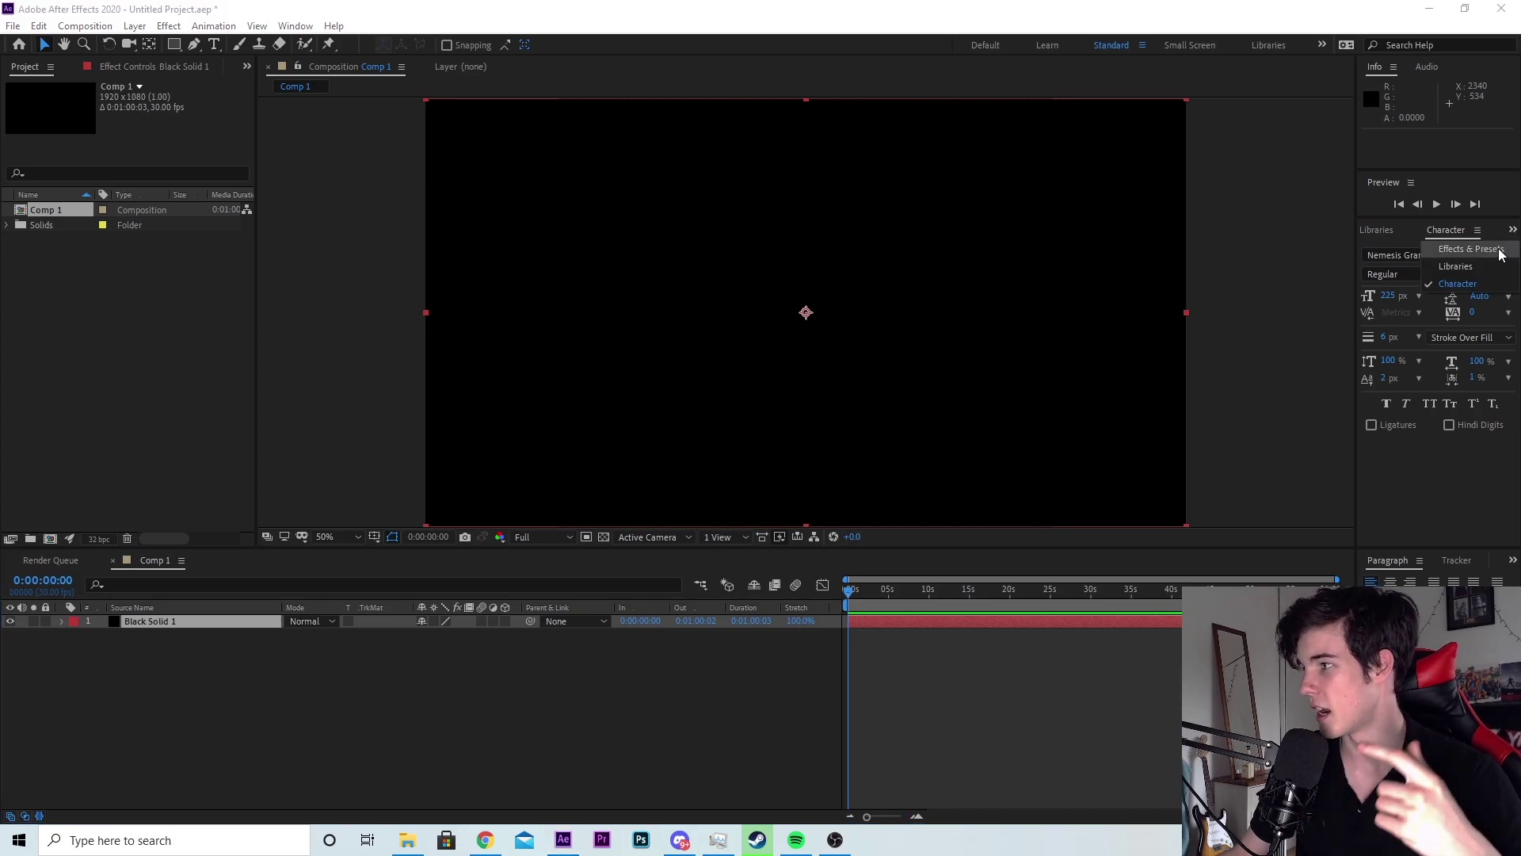
left_click(1493, 248)
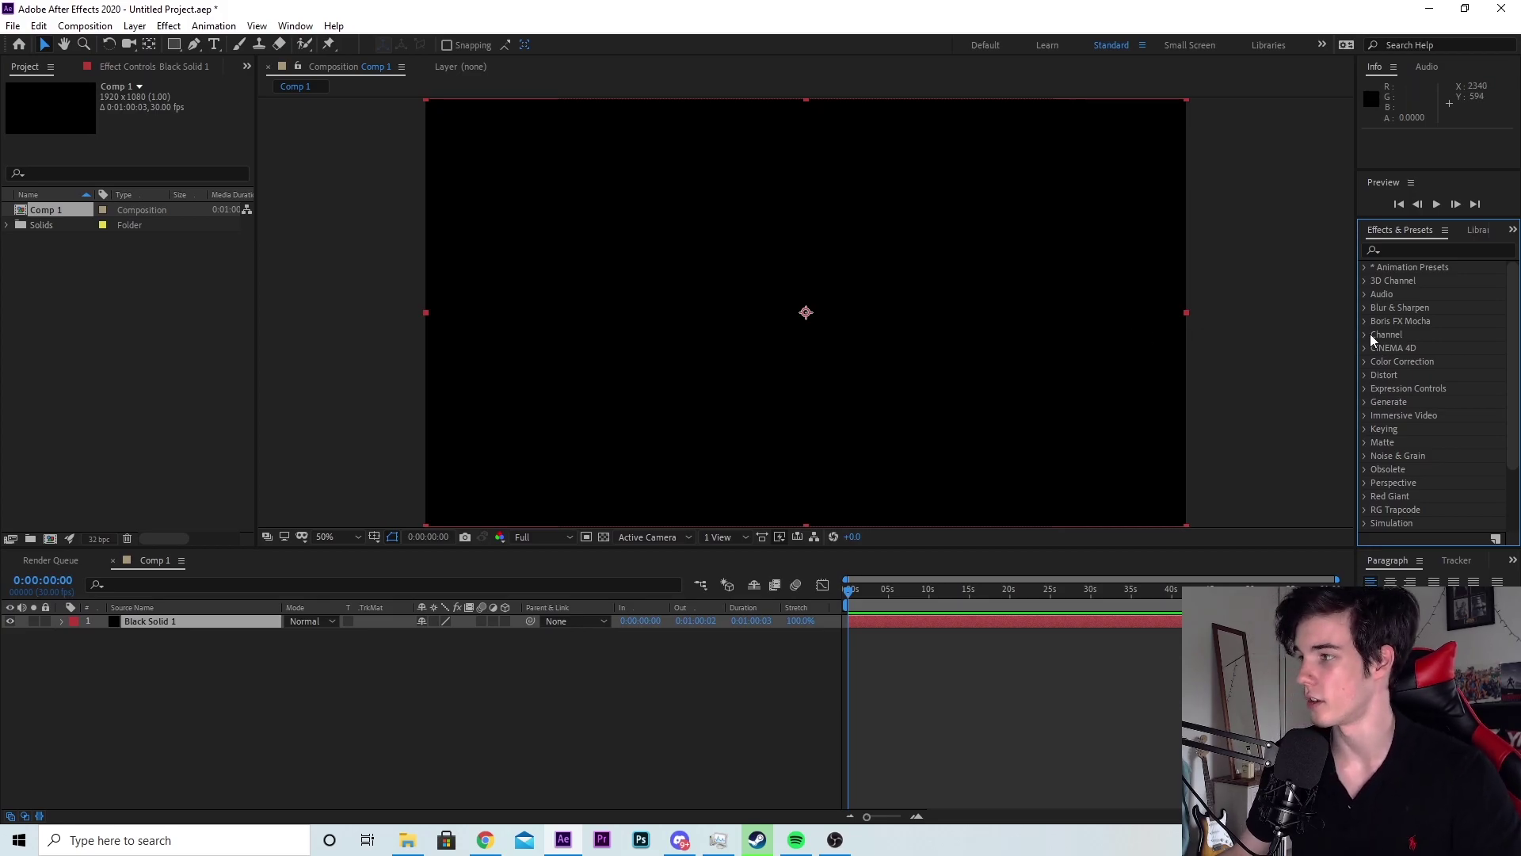
scroll(1402, 360, "down", 5)
scroll(1426, 341, "up", 5)
Search 'saber' and apply Saber to Black Solid 1, then browse its presets without choosing one
left_click(1426, 251)
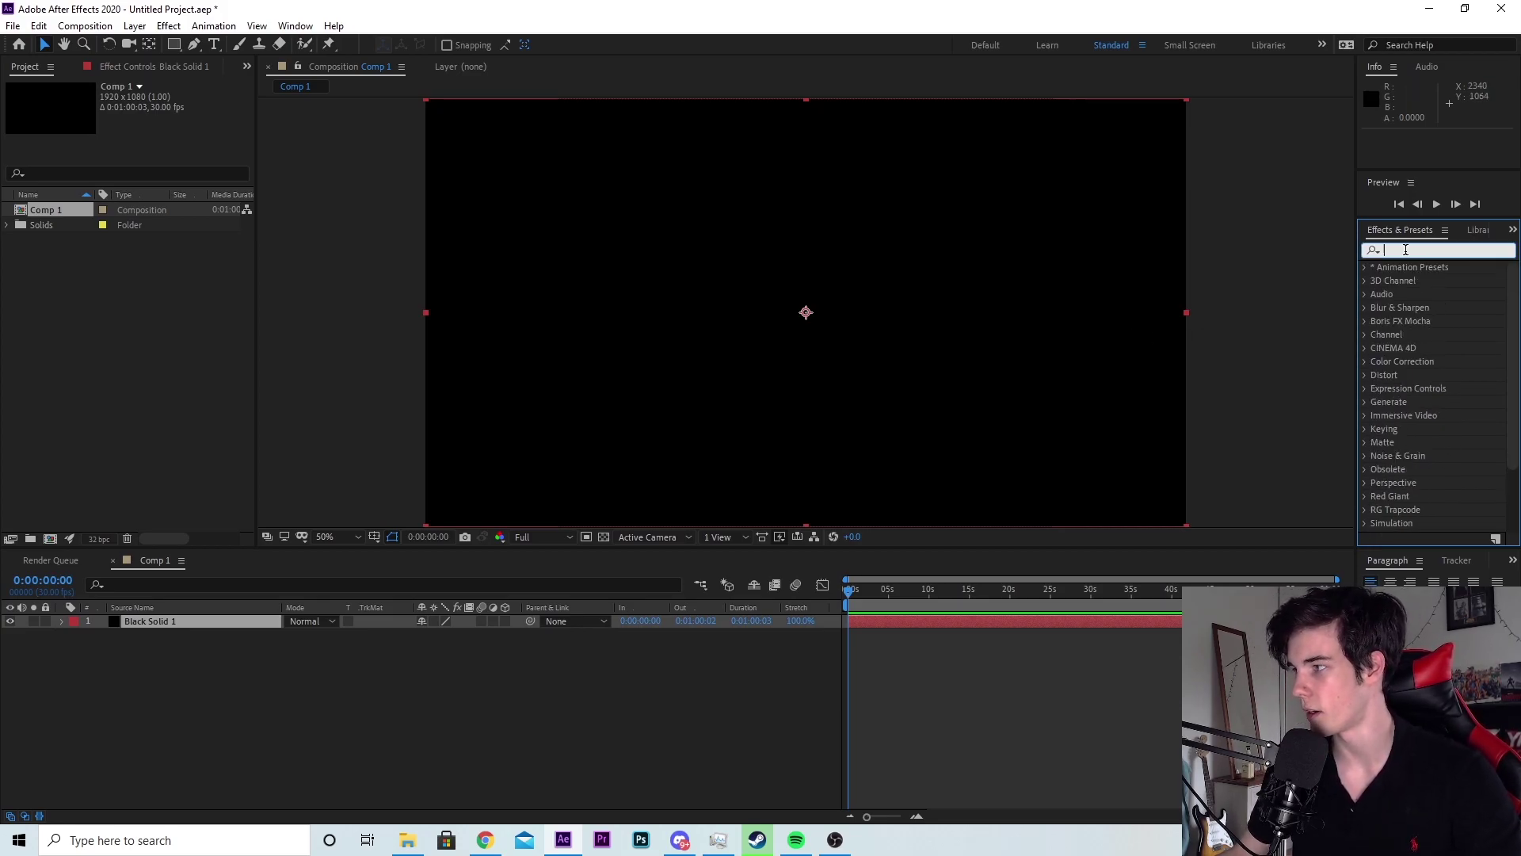
type("saber")
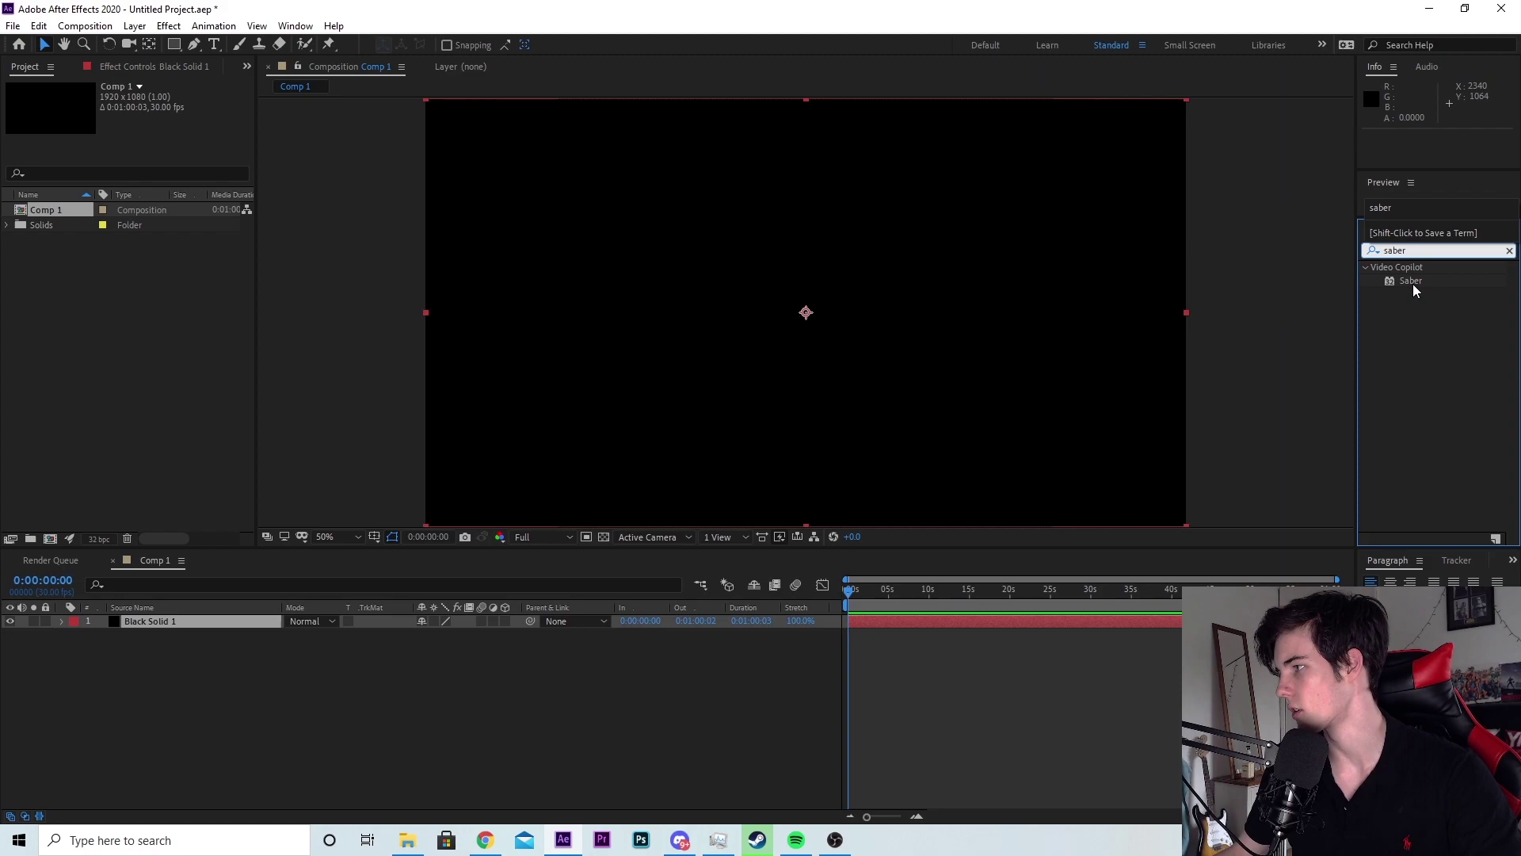
double_click(1412, 281)
left_click(228, 675)
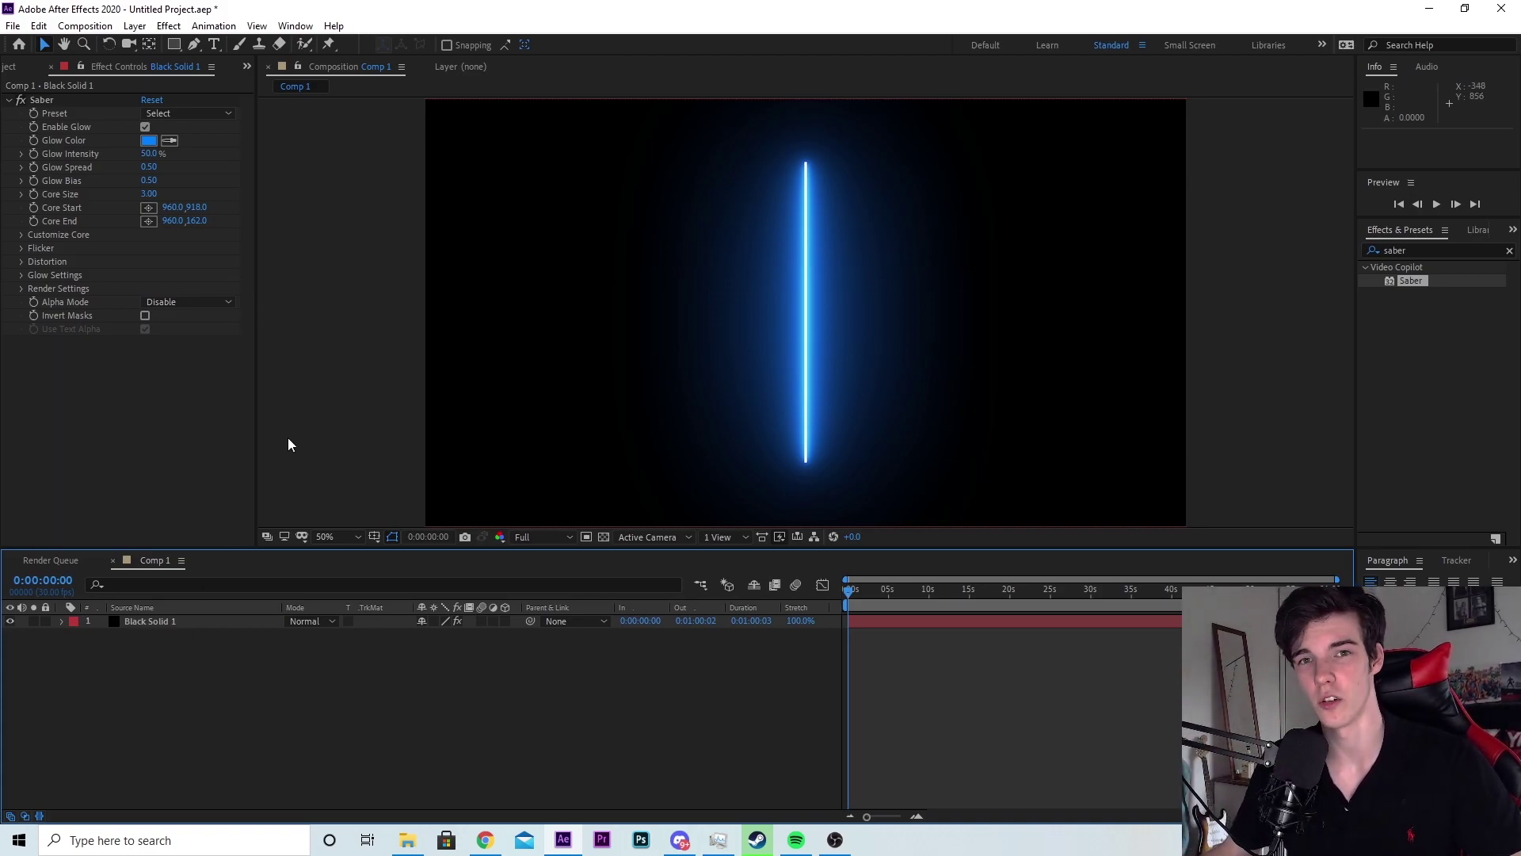
left_click(202, 113)
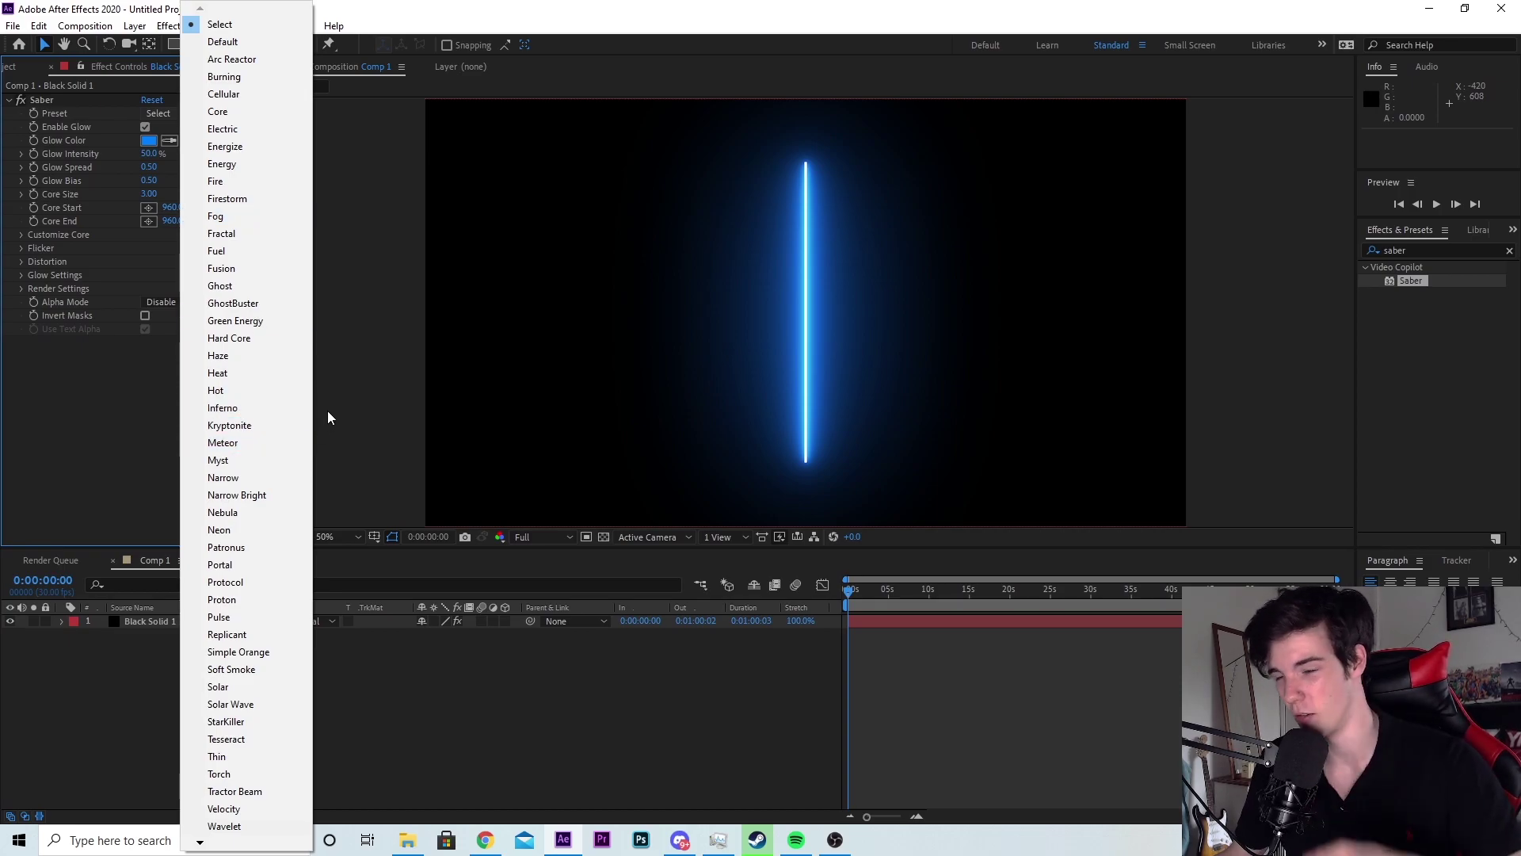
left_click(355, 374)
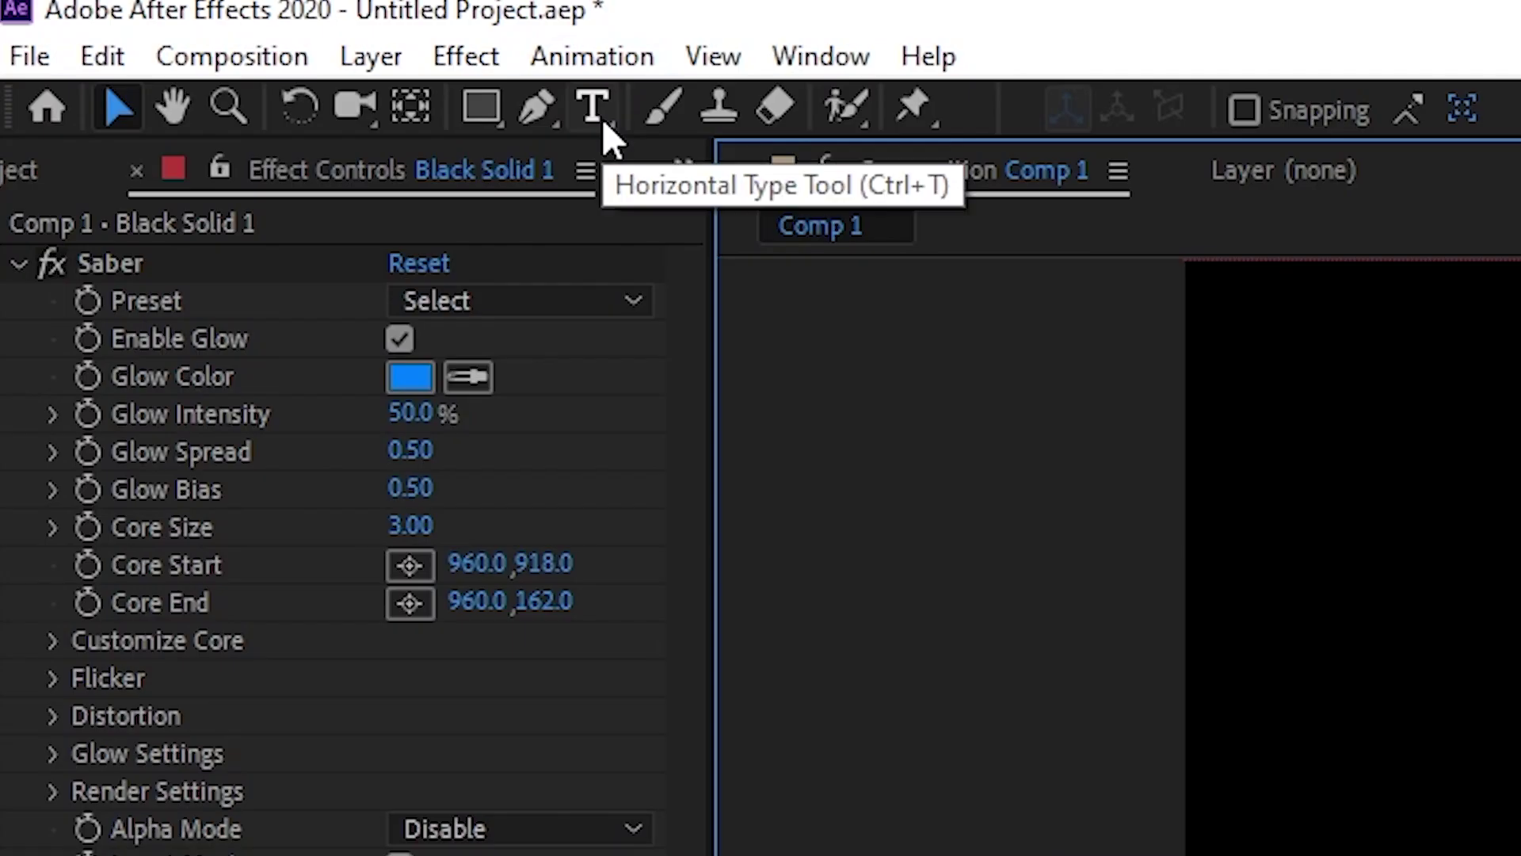
Create a text layer reading 'TEXT' in the comp
left_click(604, 119)
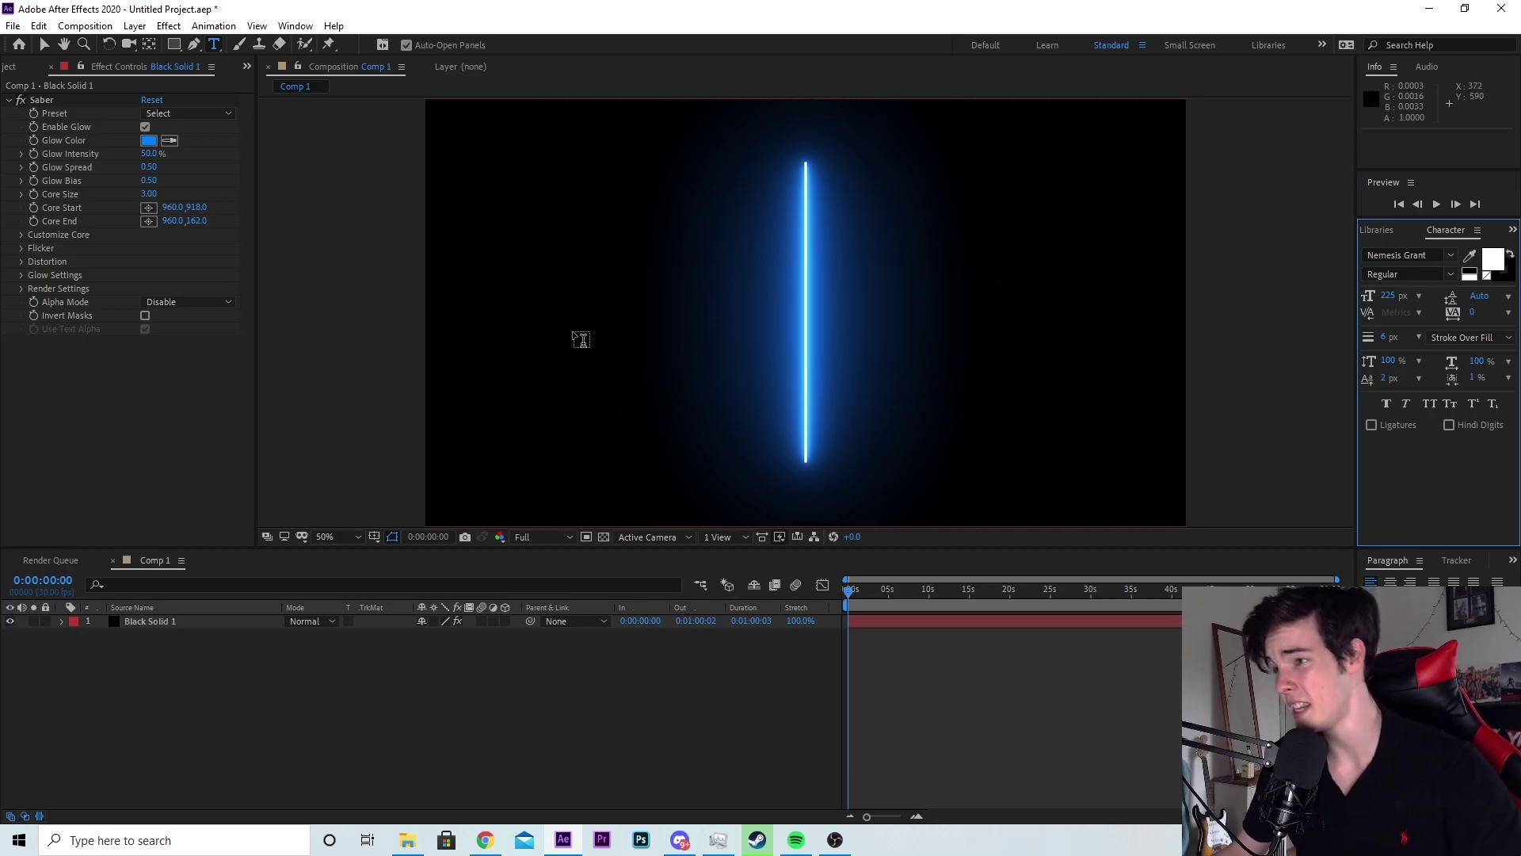
left_click(685, 287)
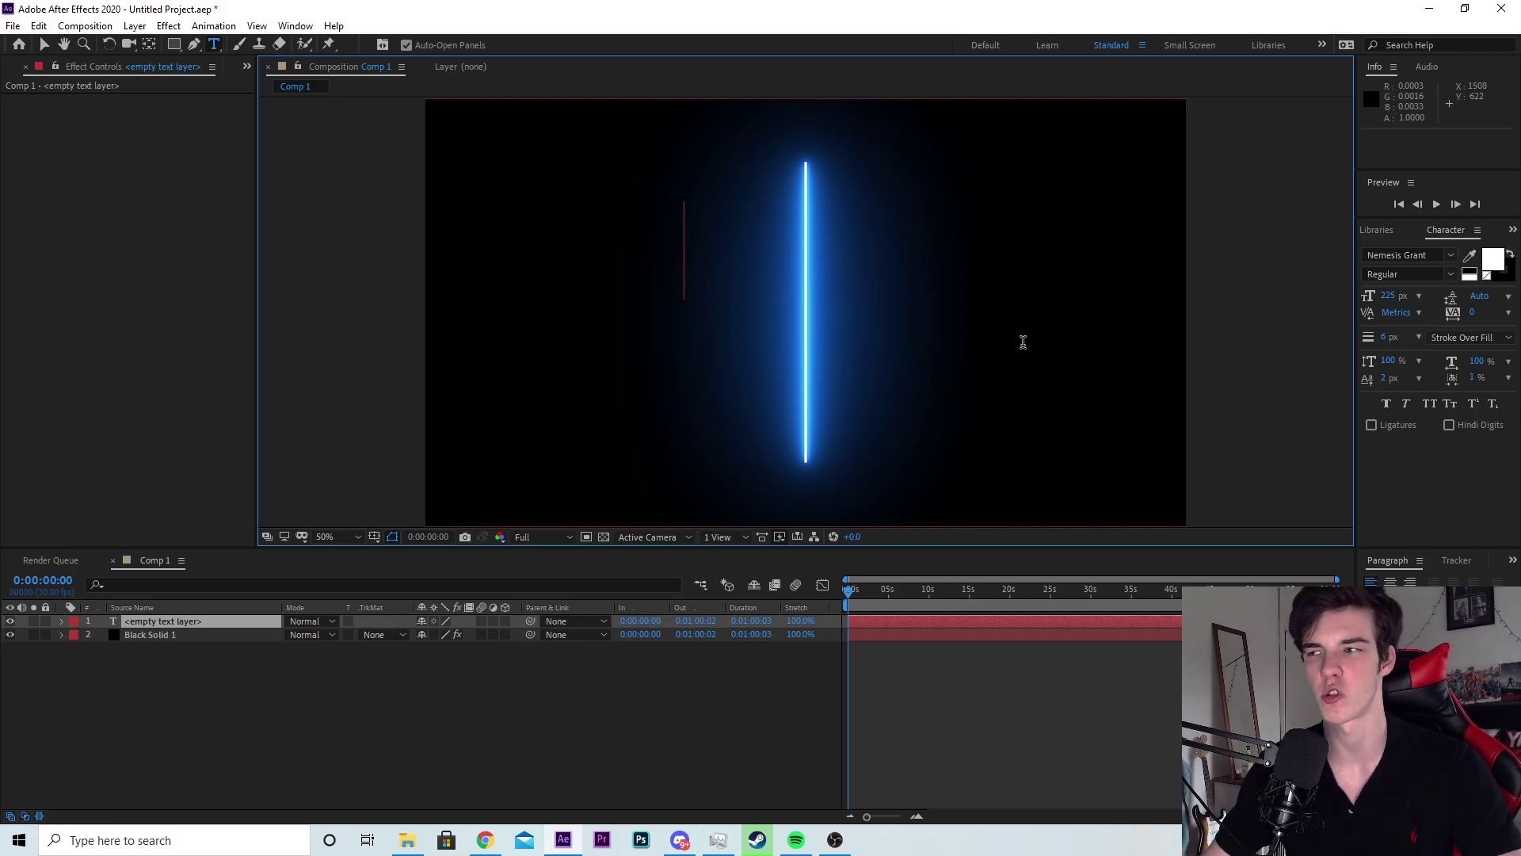
type("TEXT")
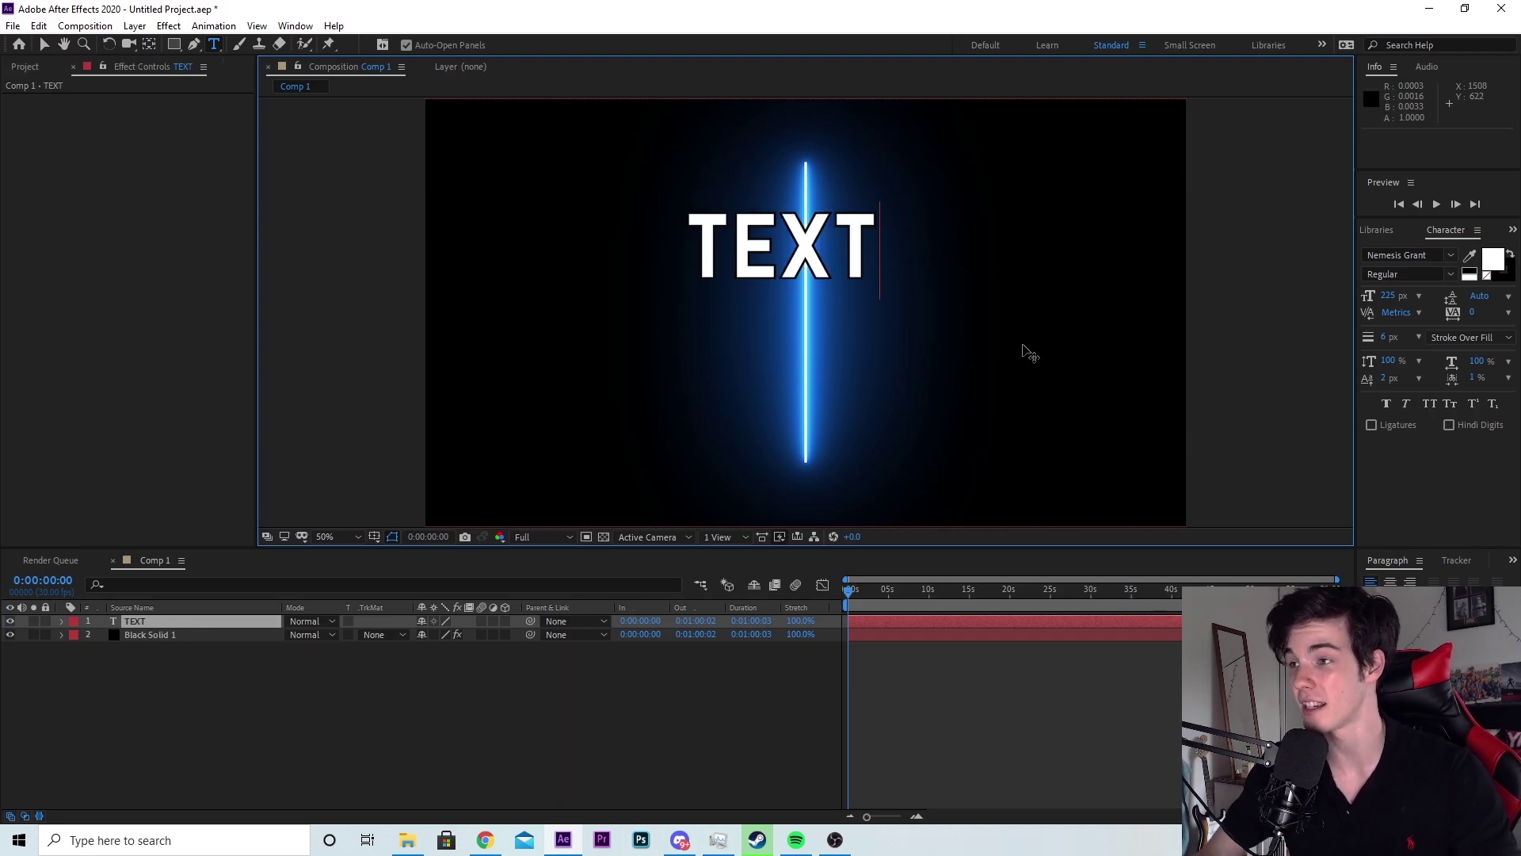
left_click(44, 45)
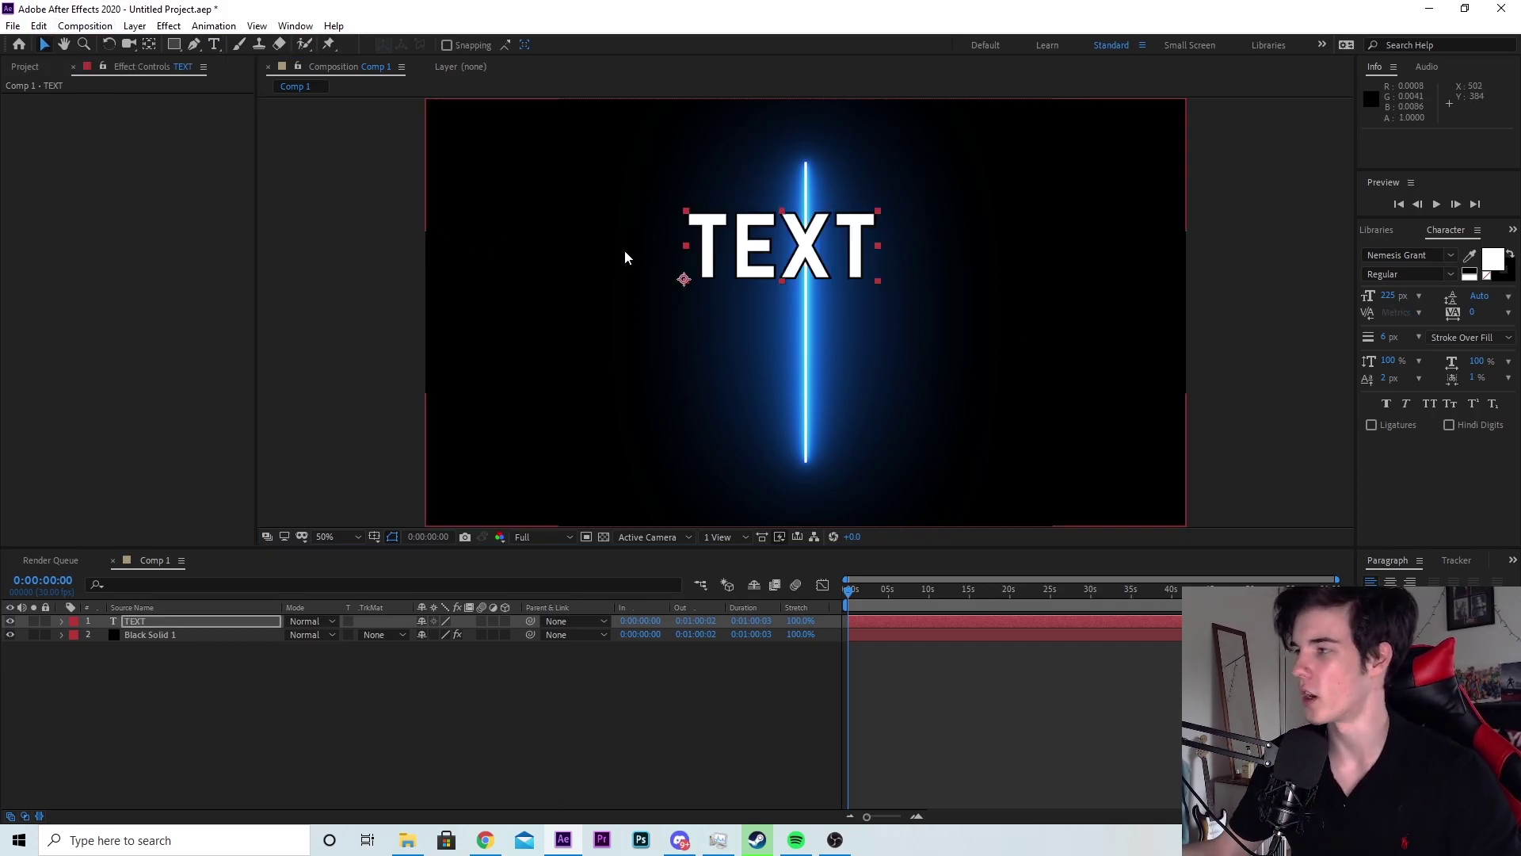
Move TEXT toward the centre and enlarge it to about 295 px
left_click_drag(817, 220, 806, 256)
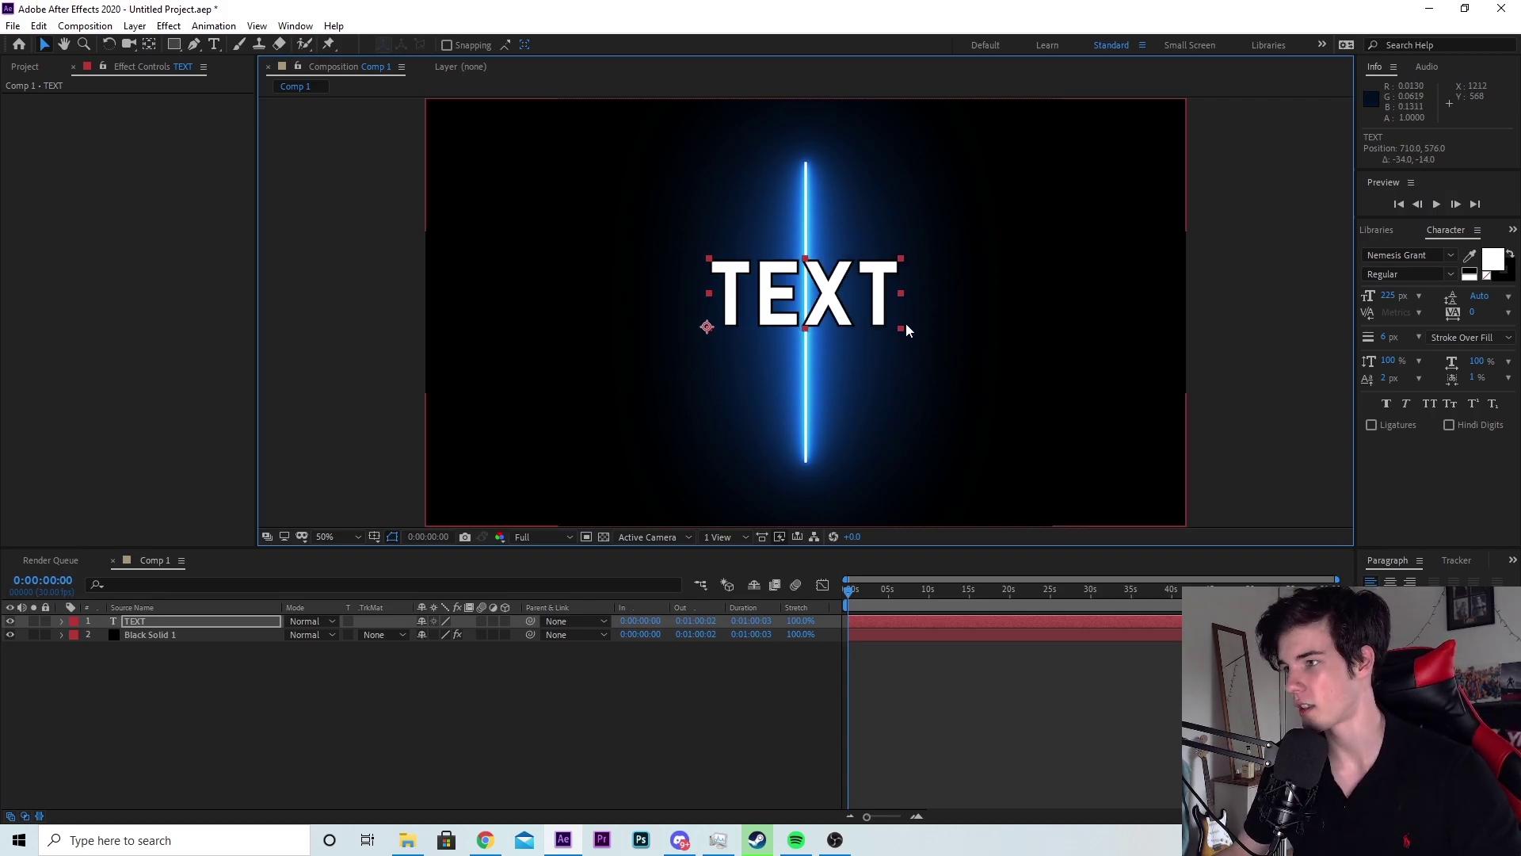
left_click_drag(905, 326, 940, 306)
left_click_drag(1399, 298, 1456, 305)
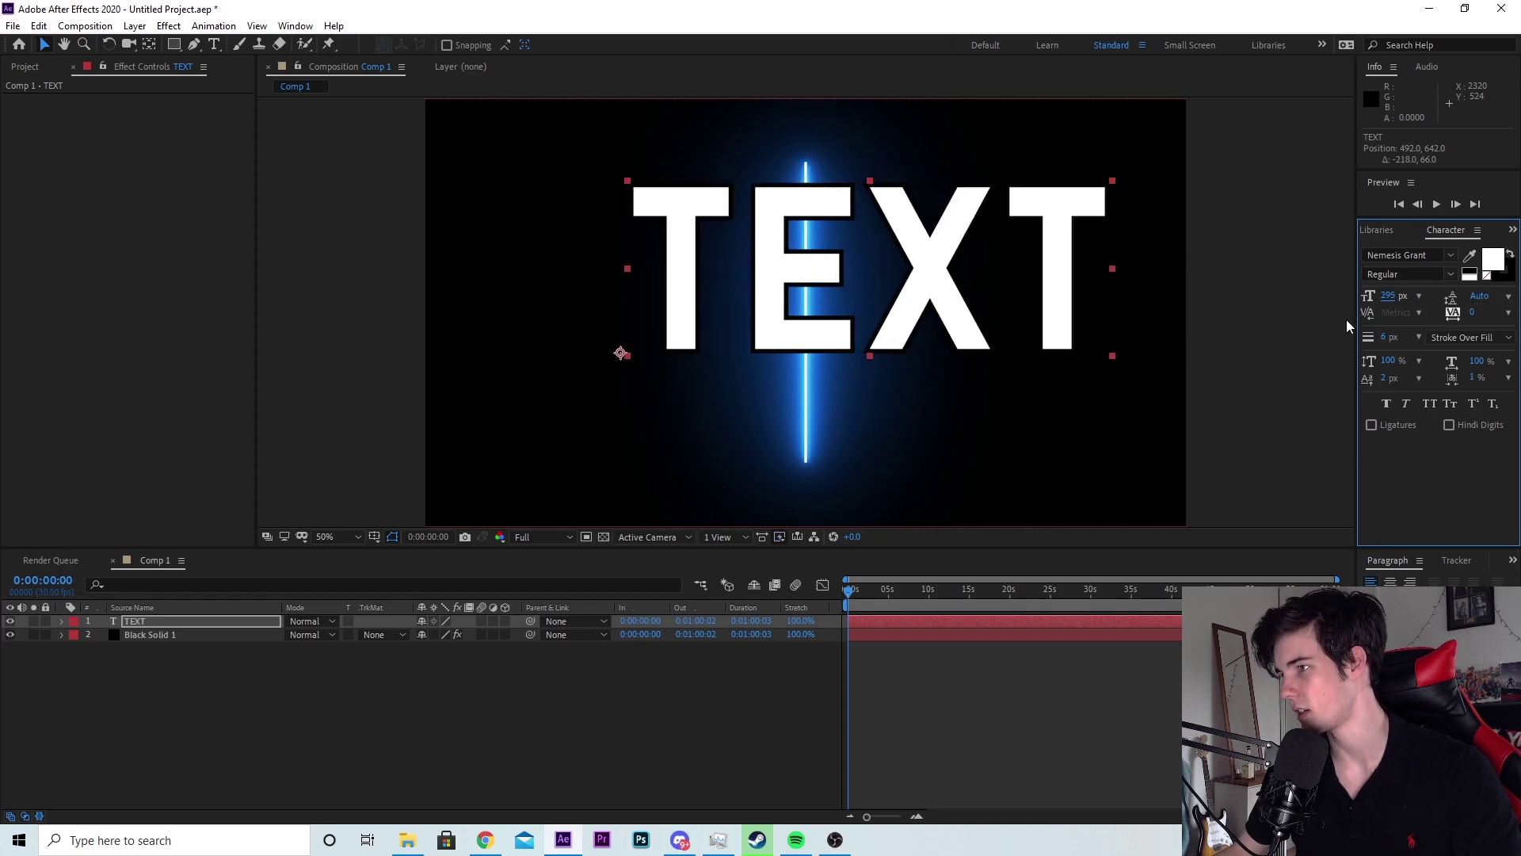
left_click(225, 682)
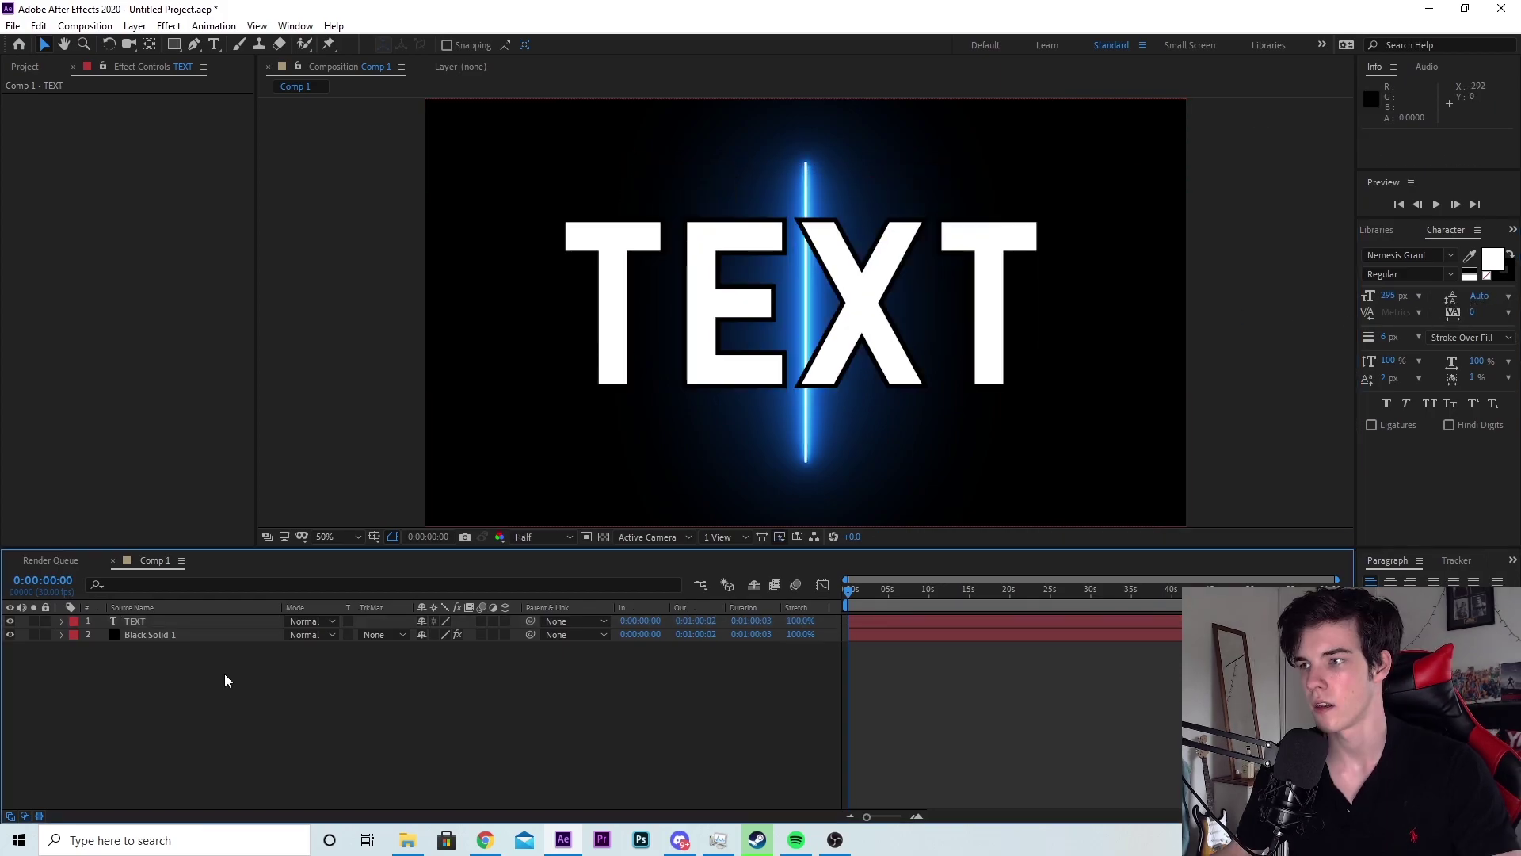
Set Saber's alpha mode on Black Solid 1 to Enable Masks
left_click(183, 637)
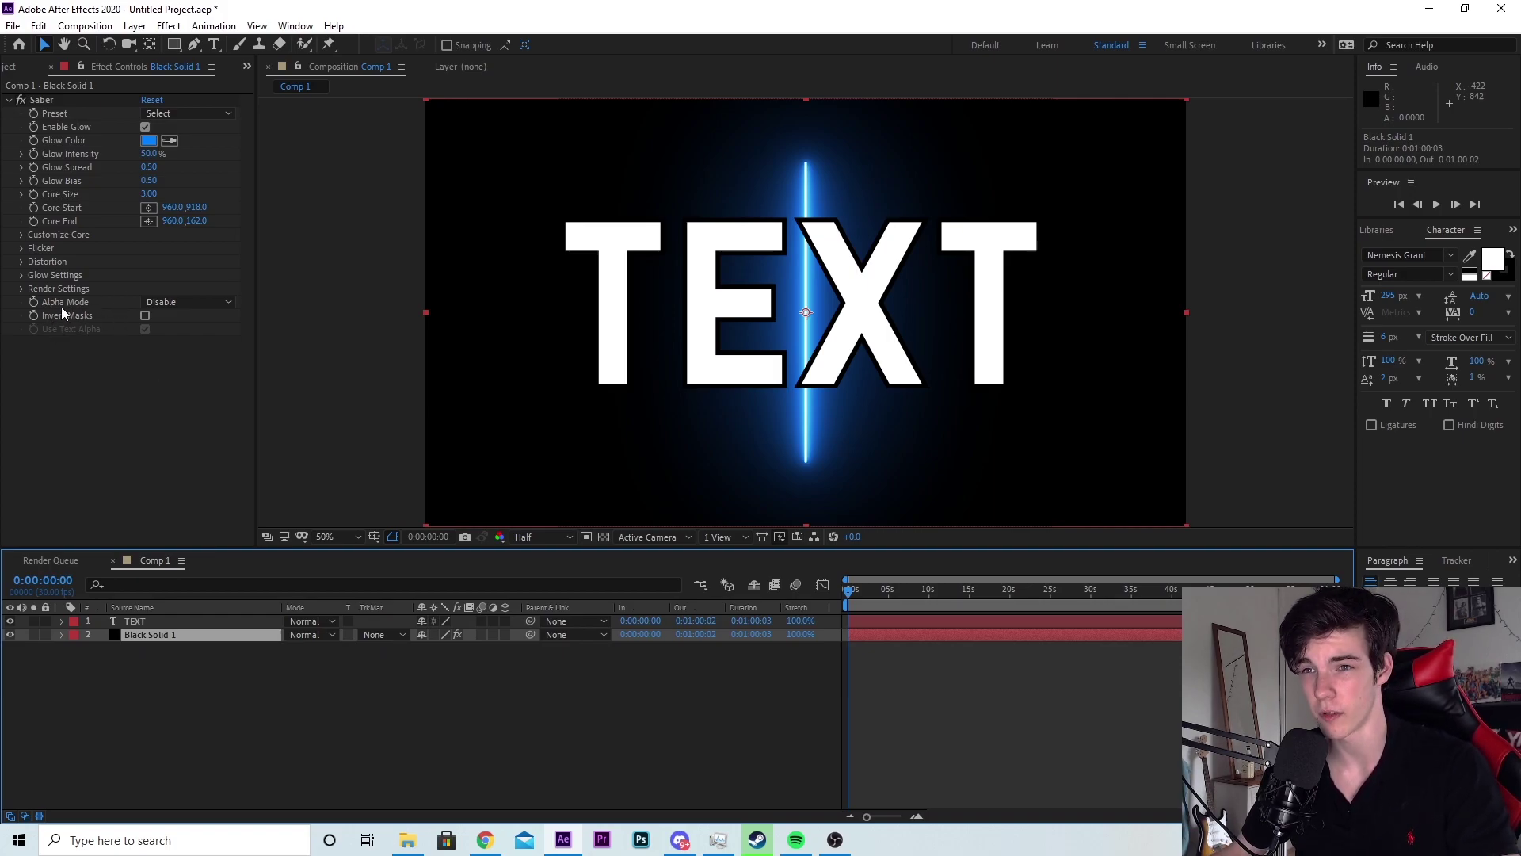
left_click(222, 302)
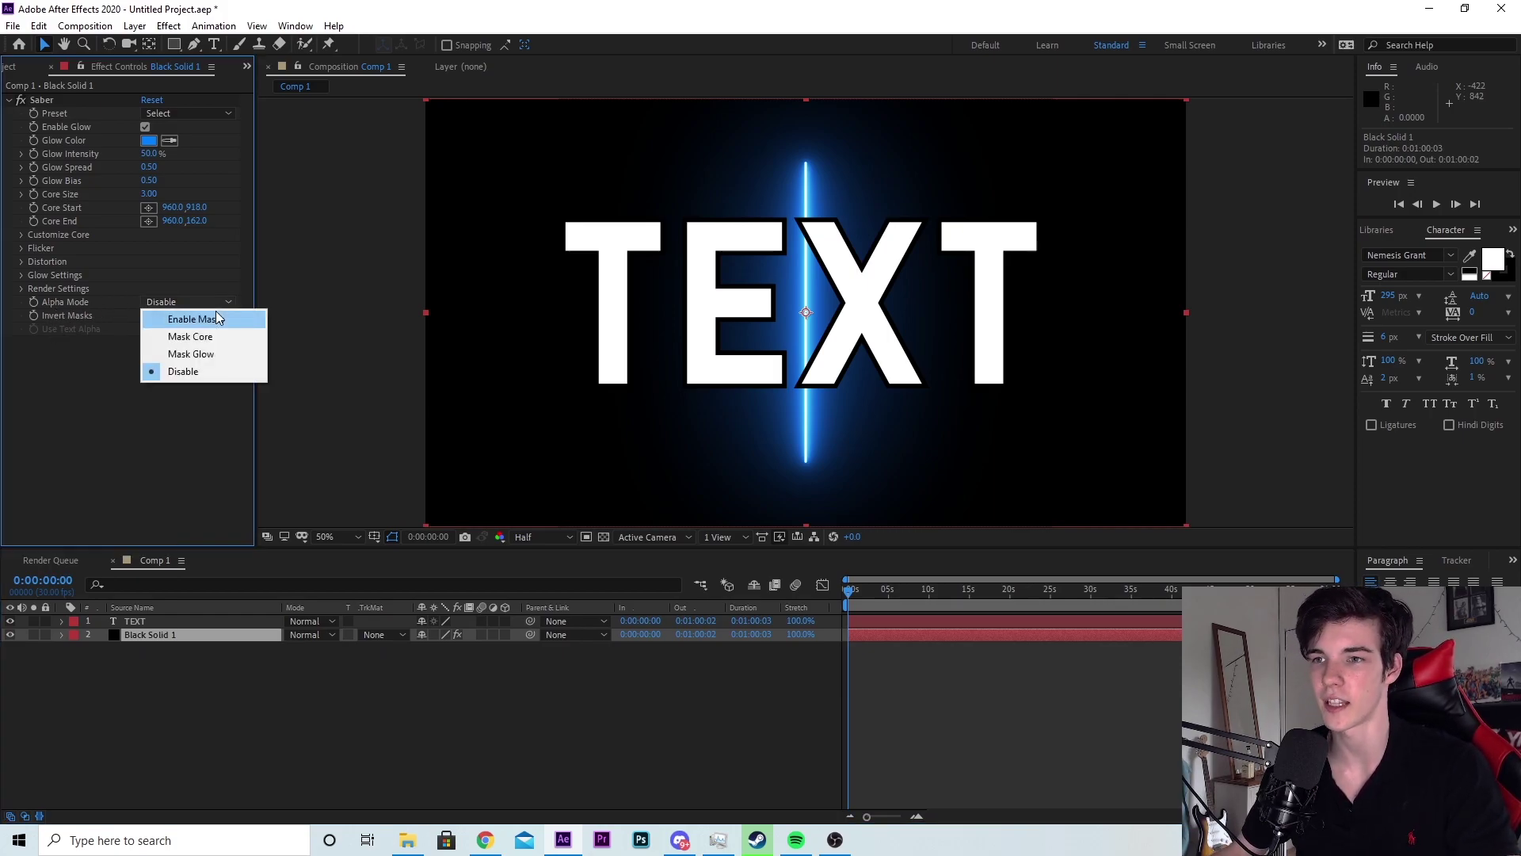
left_click(221, 319)
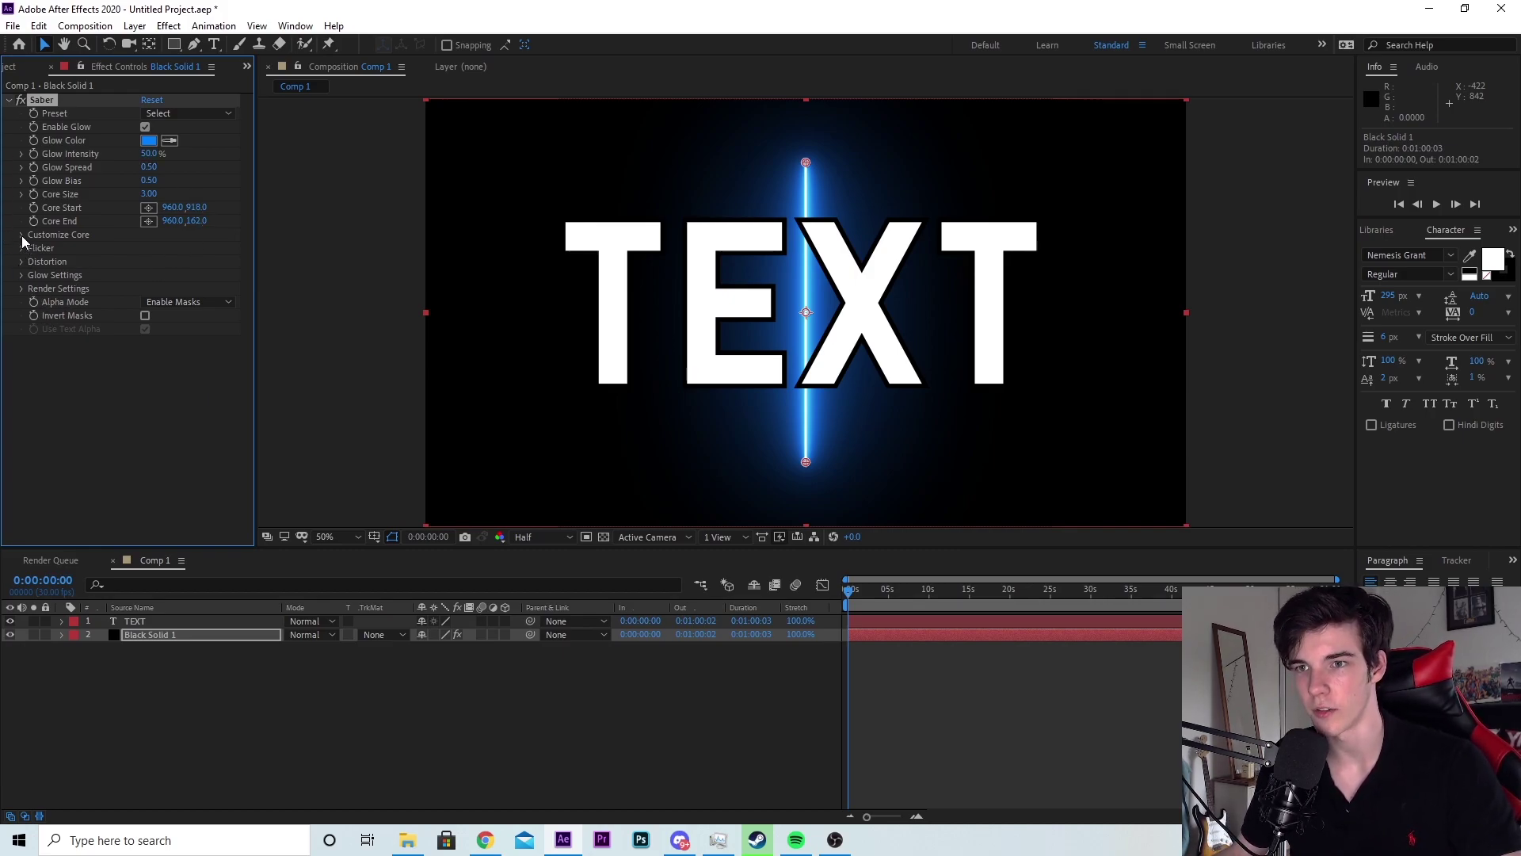
Set Saber's Core Type to Text Layer, sourced from layer 1. TEXT
left_click(22, 236)
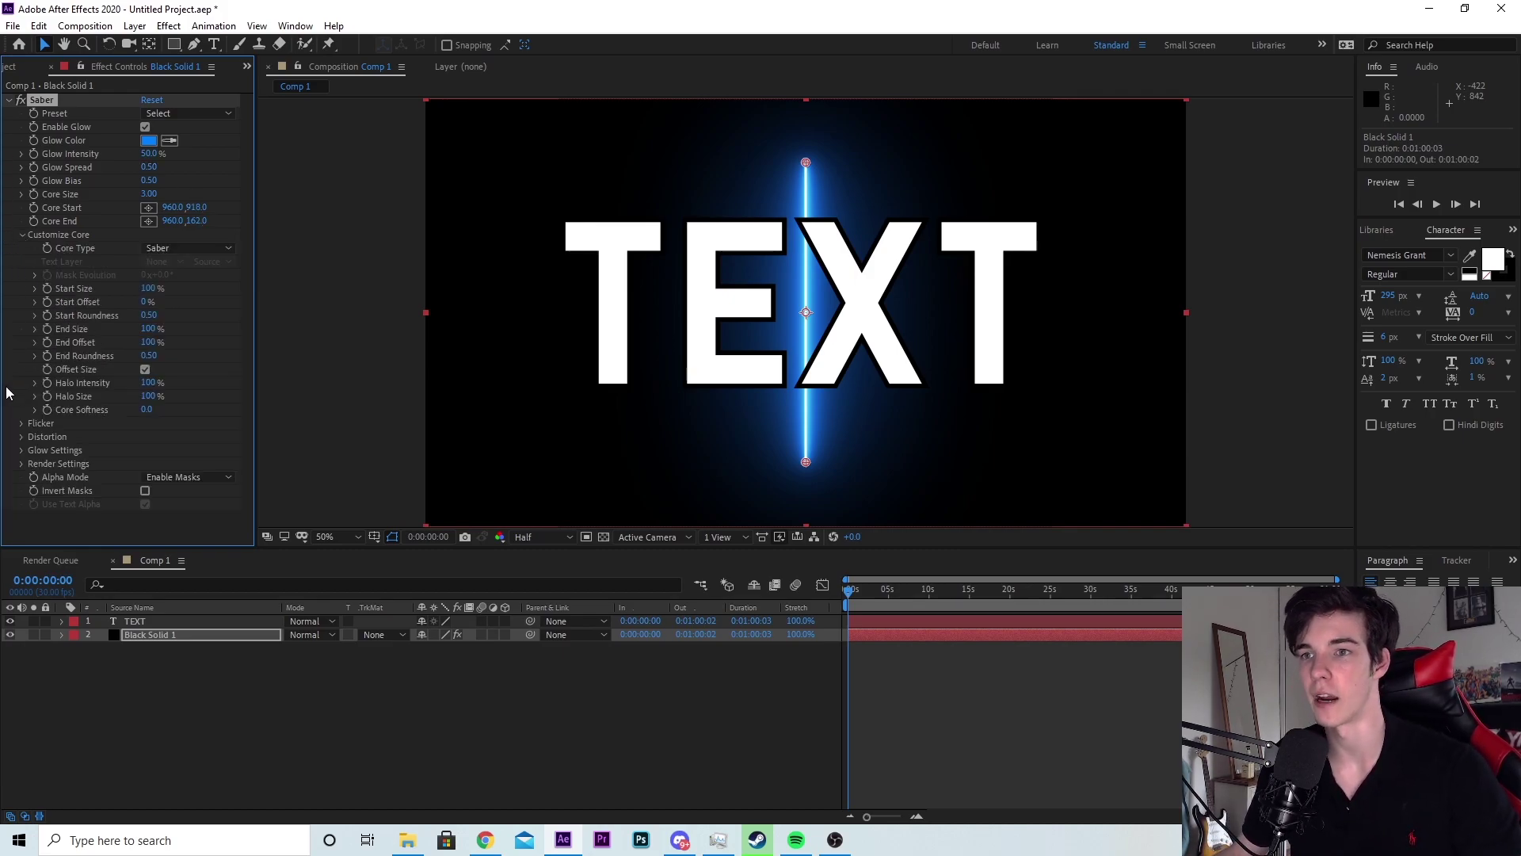
left_click(197, 251)
left_click(198, 297)
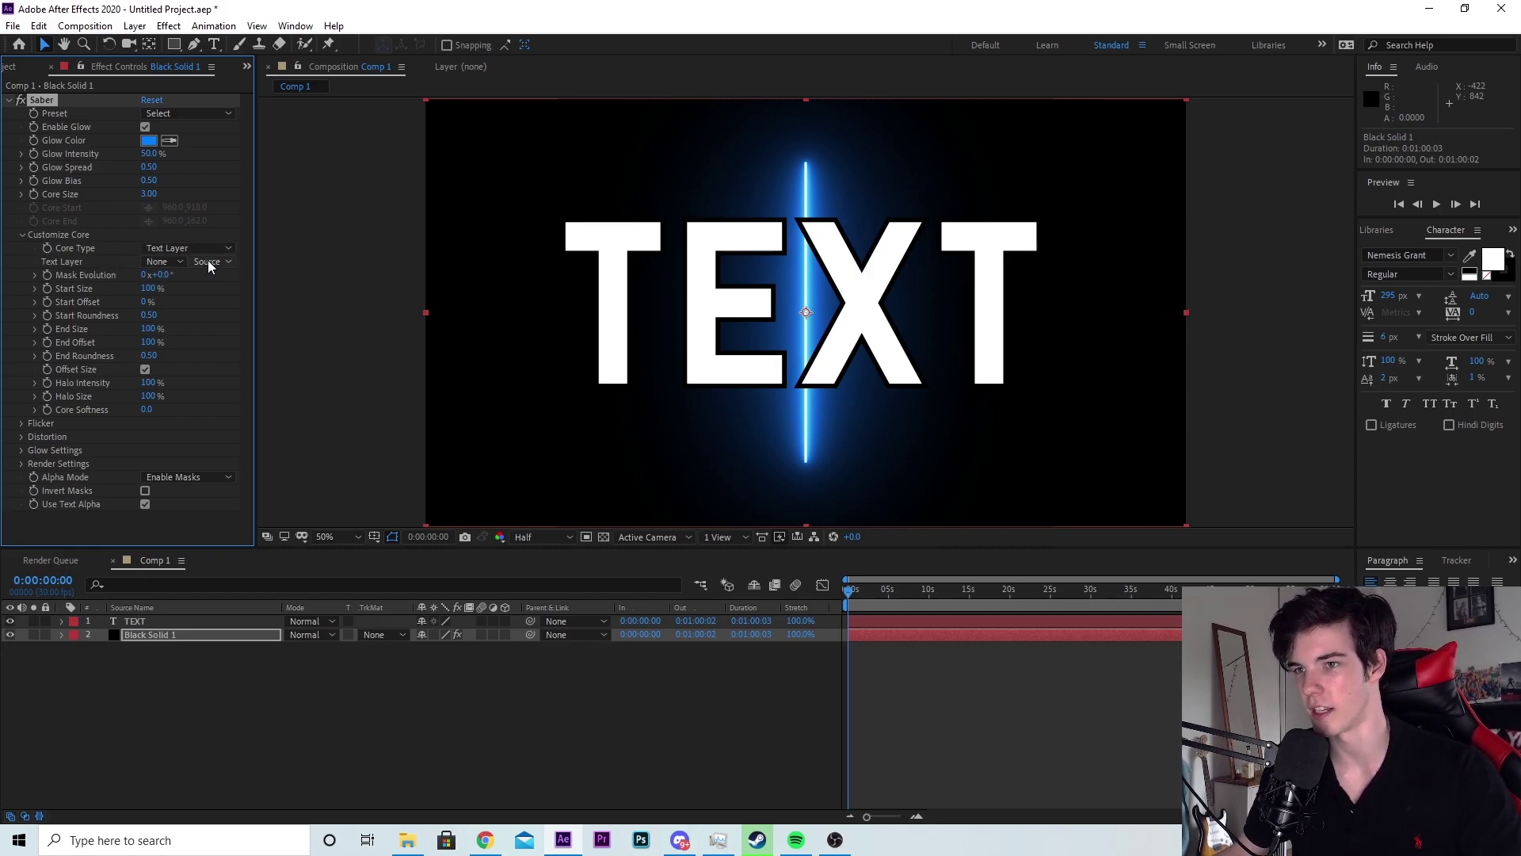
left_click(174, 265)
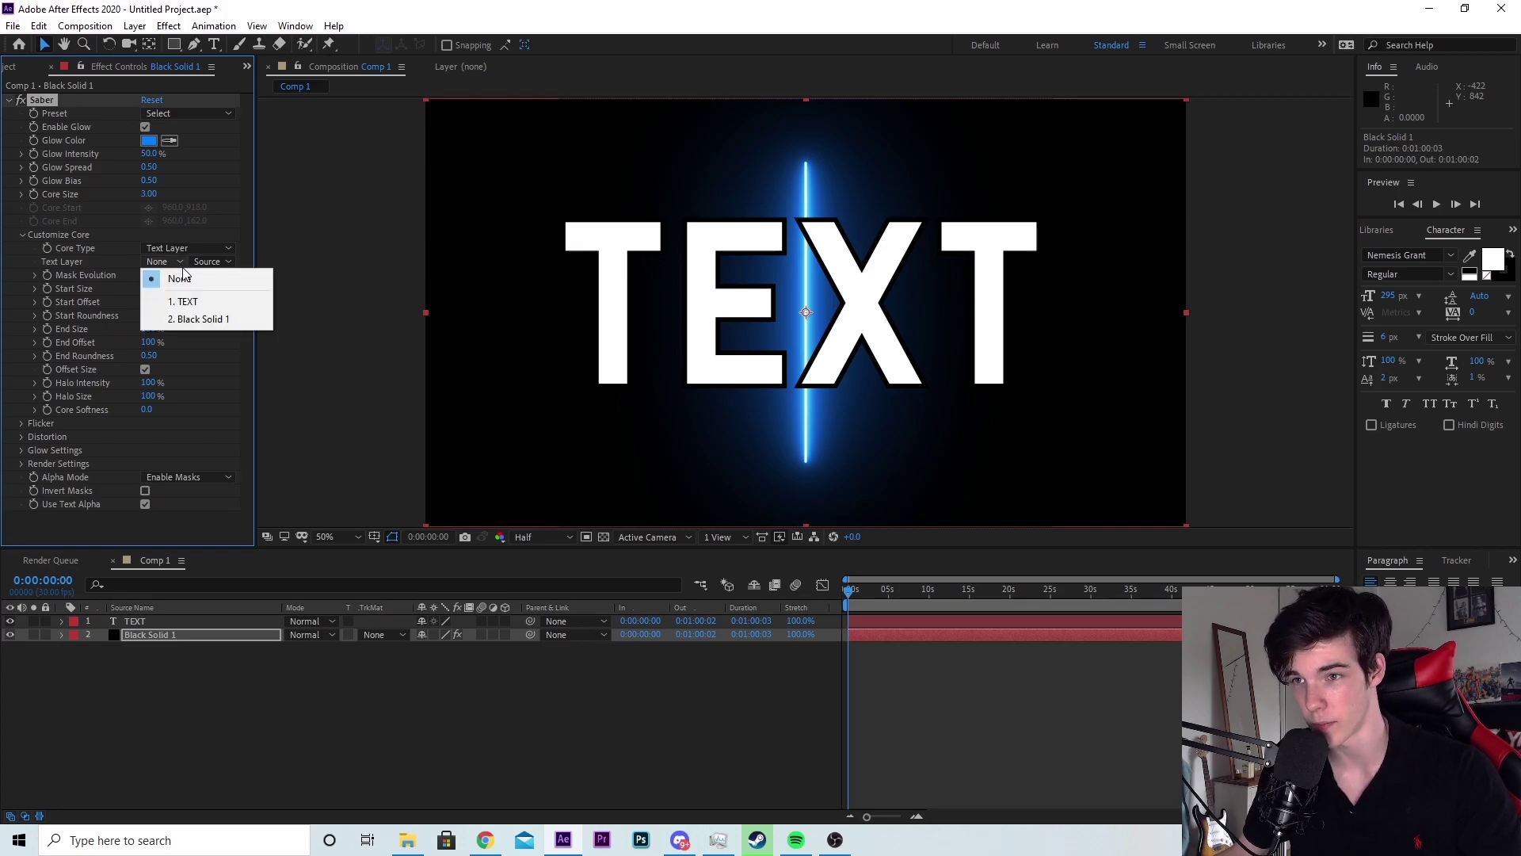
left_click(193, 305)
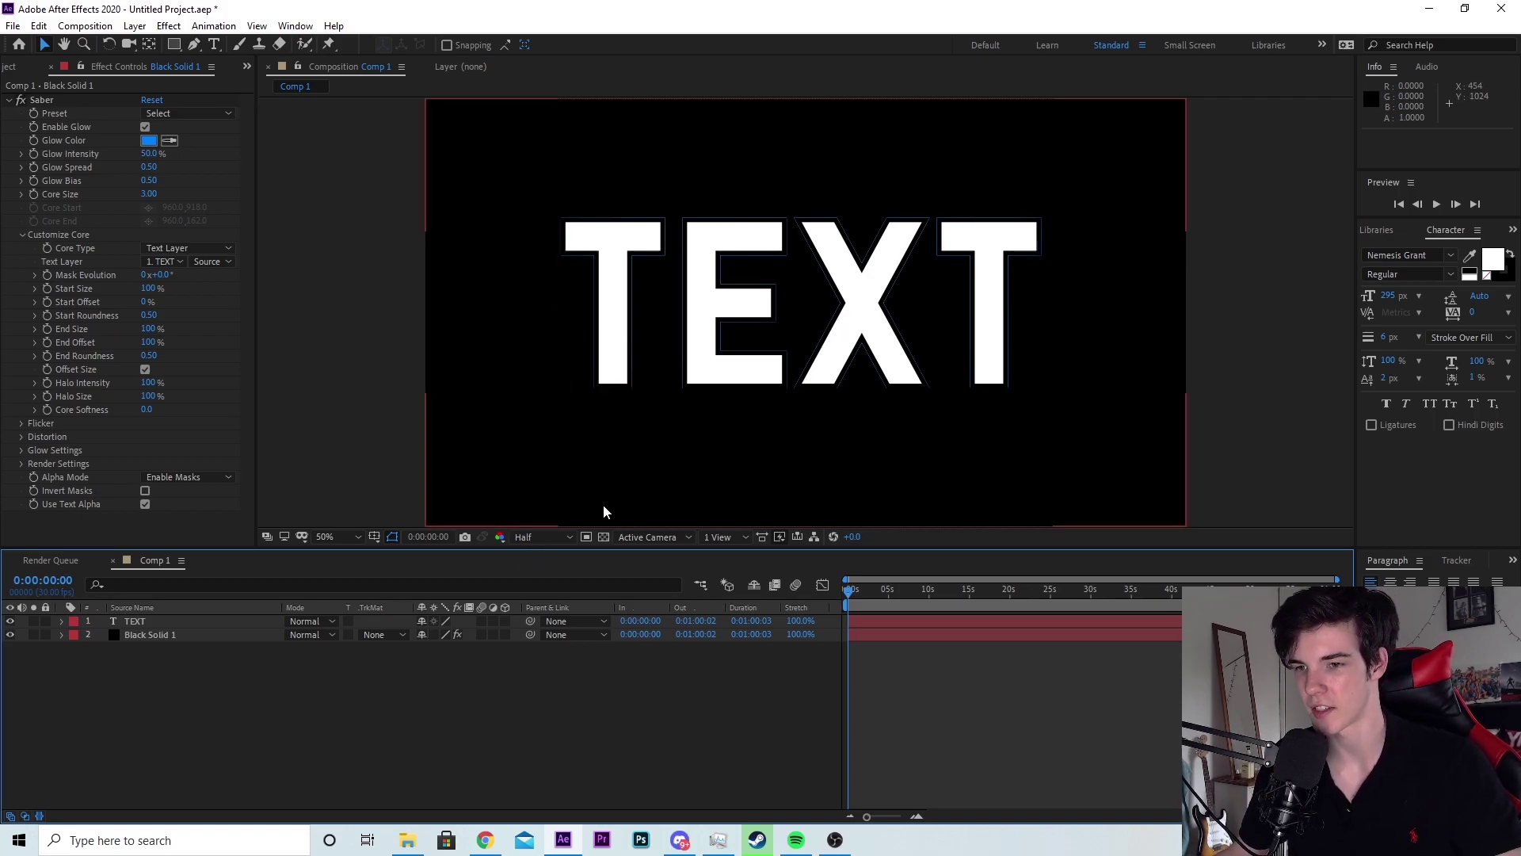
Hide the TEXT layer and turn off Saber's Use Text Alpha so letters glow as outlines
left_click(150, 624)
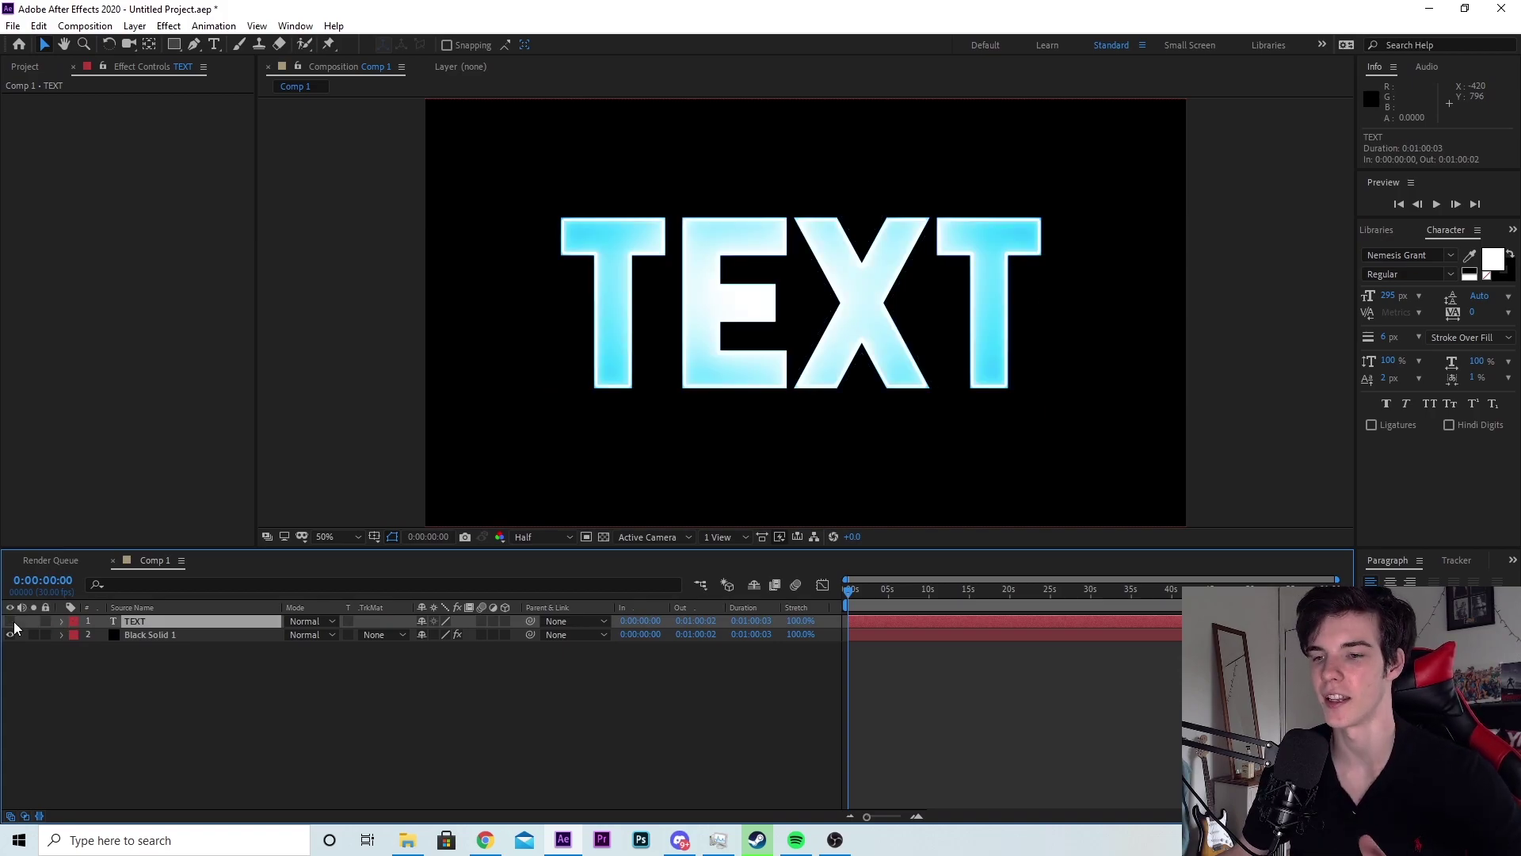
right_click(369, 696)
left_click(145, 625)
left_click(151, 635)
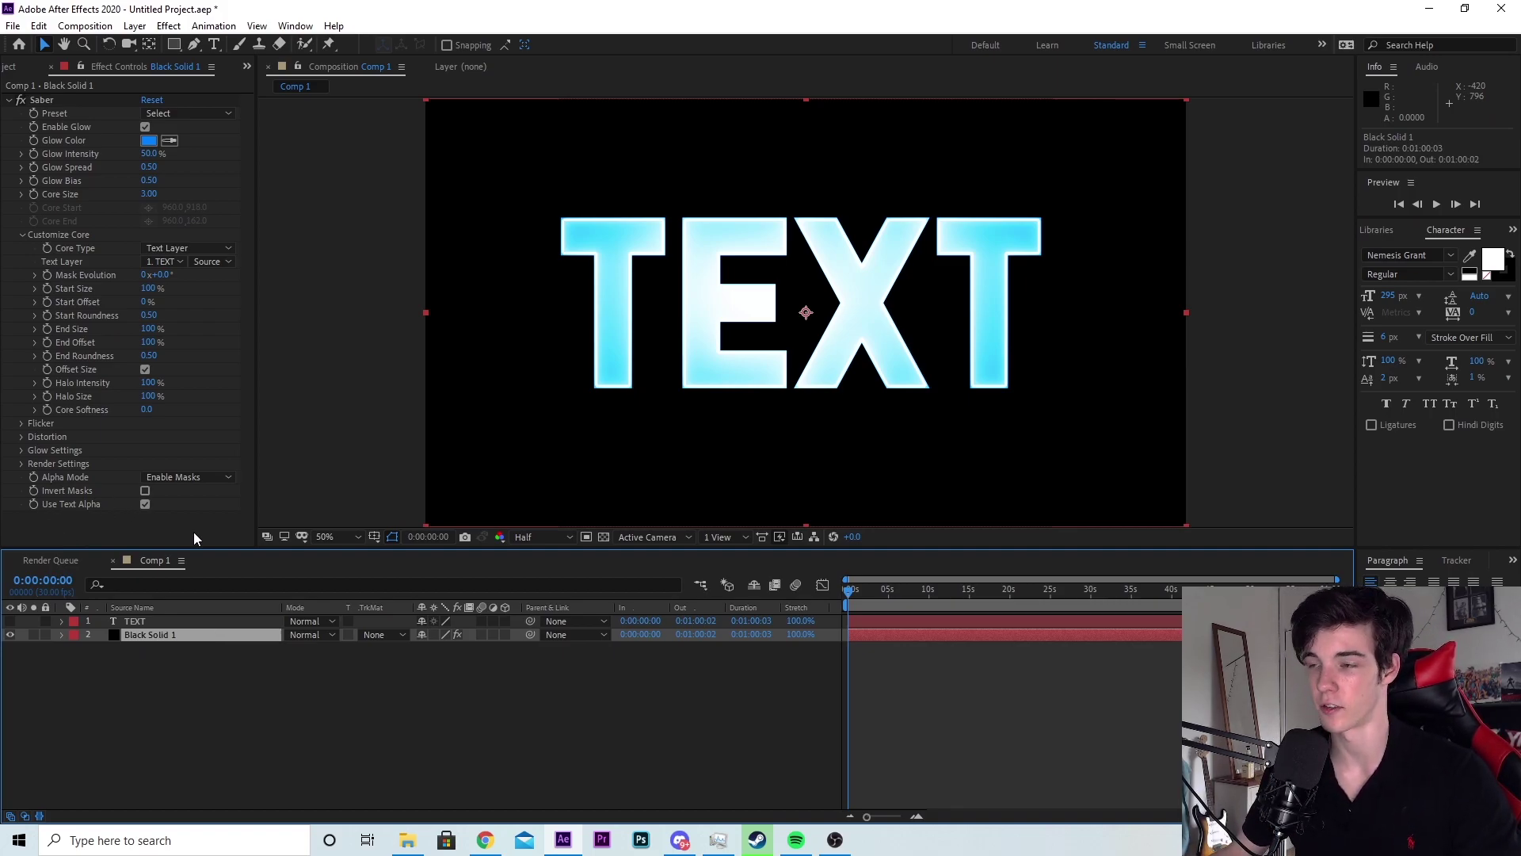
left_click(147, 506)
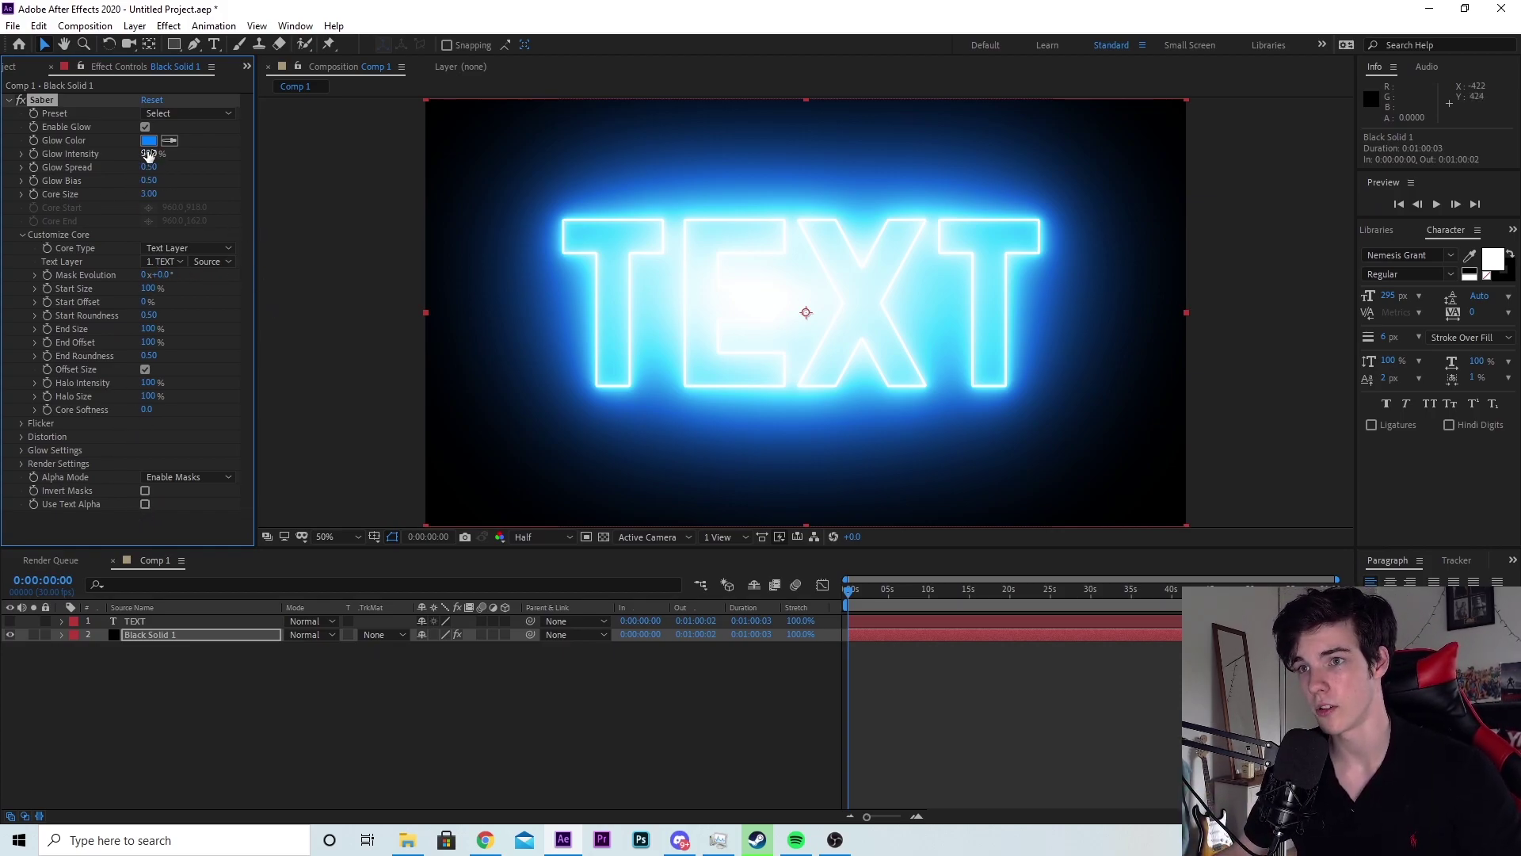
Set Glow Intensity to 27% and scrub Core Size up to 8.20
type("27")
key("Return")
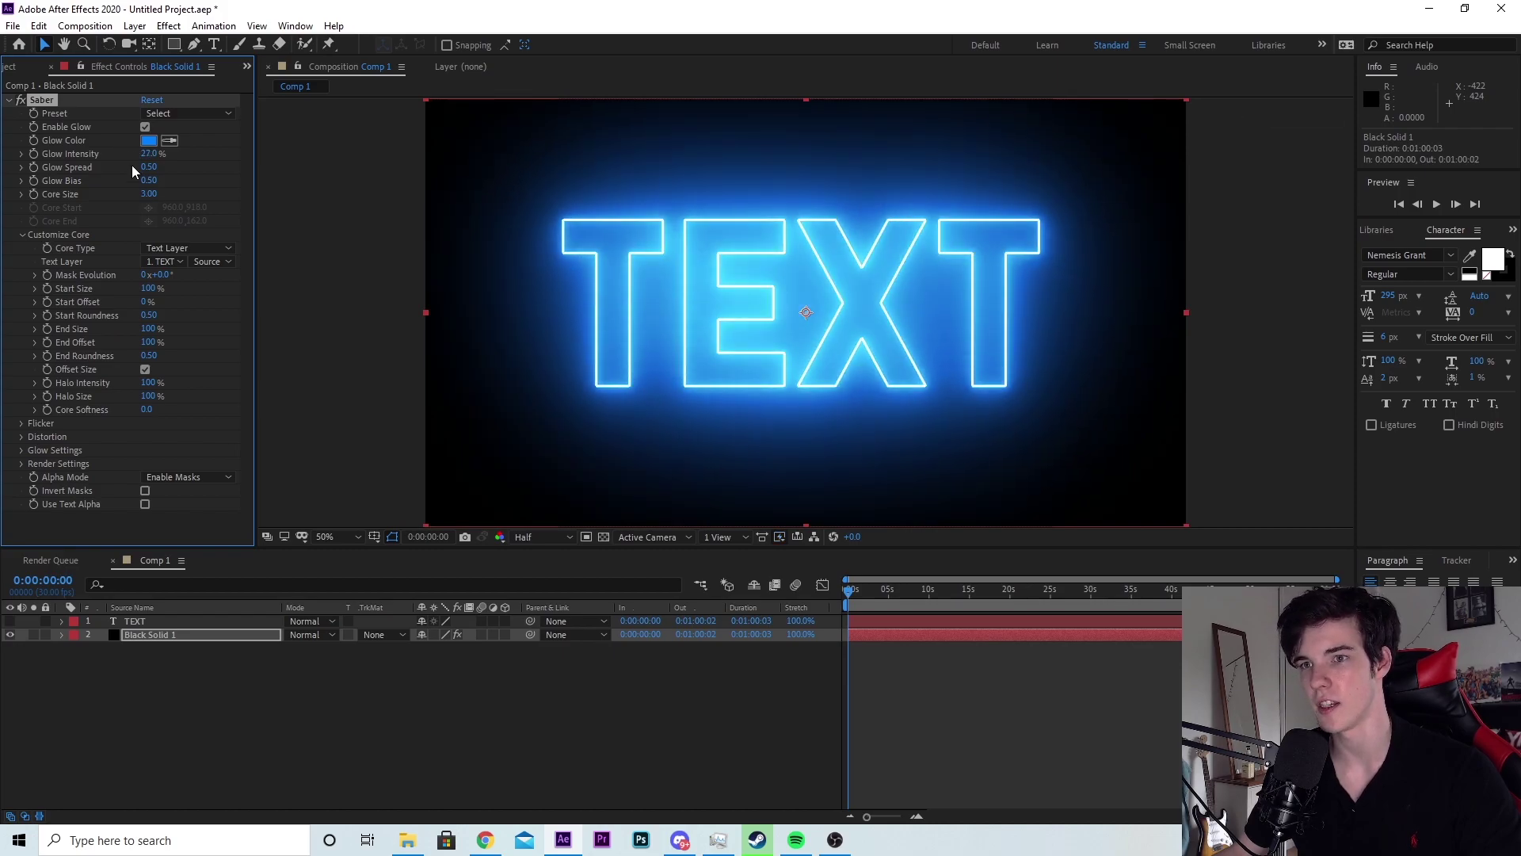
left_click_drag(149, 193, 269, 236)
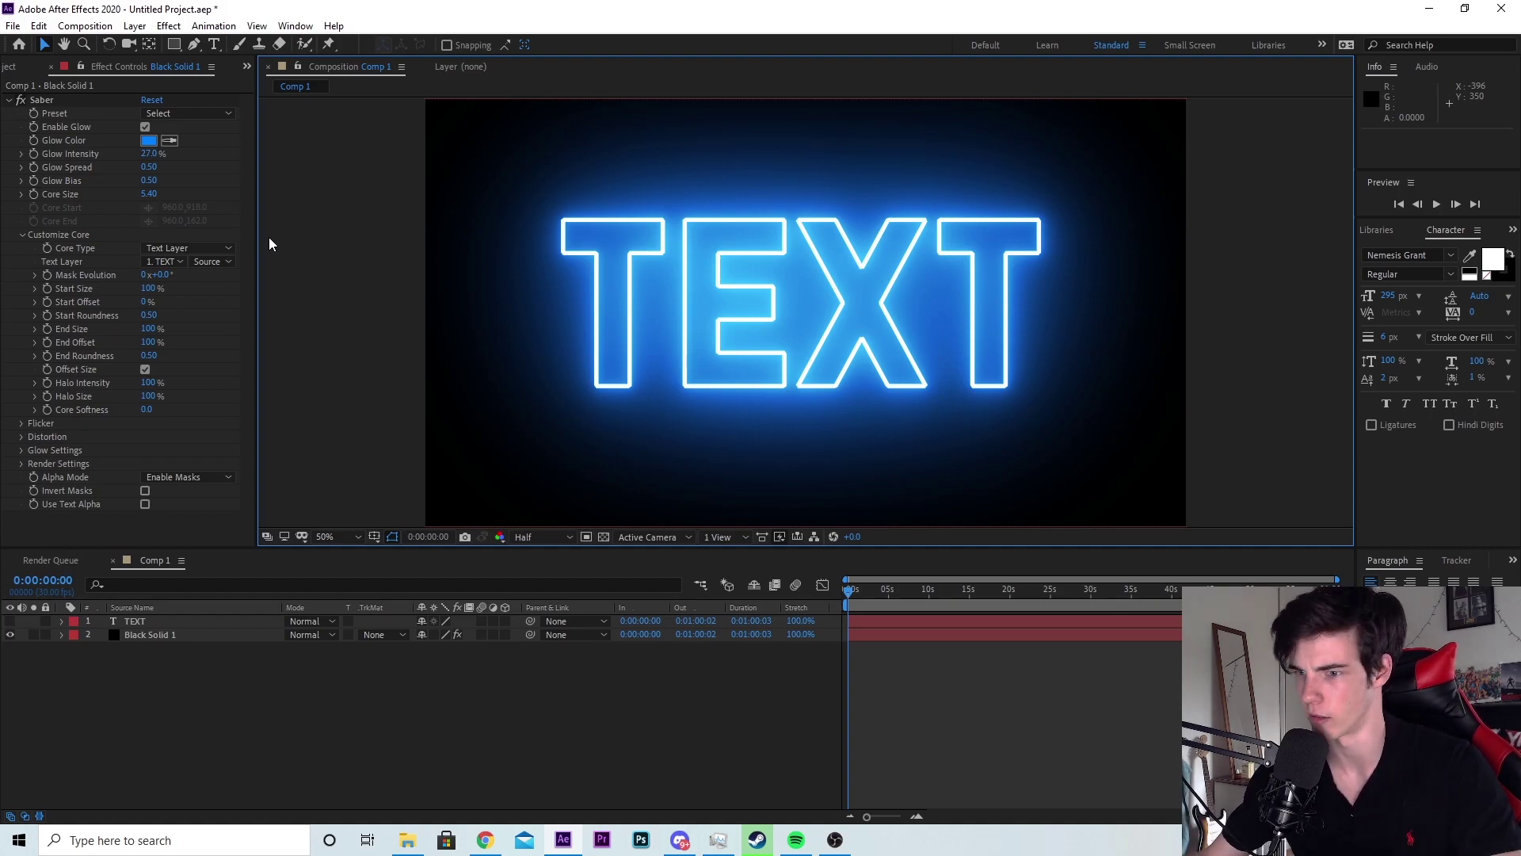
Briefly show and nudge the TEXT layer, undo it, then raise Glow Intensity to 39%
left_click(161, 622)
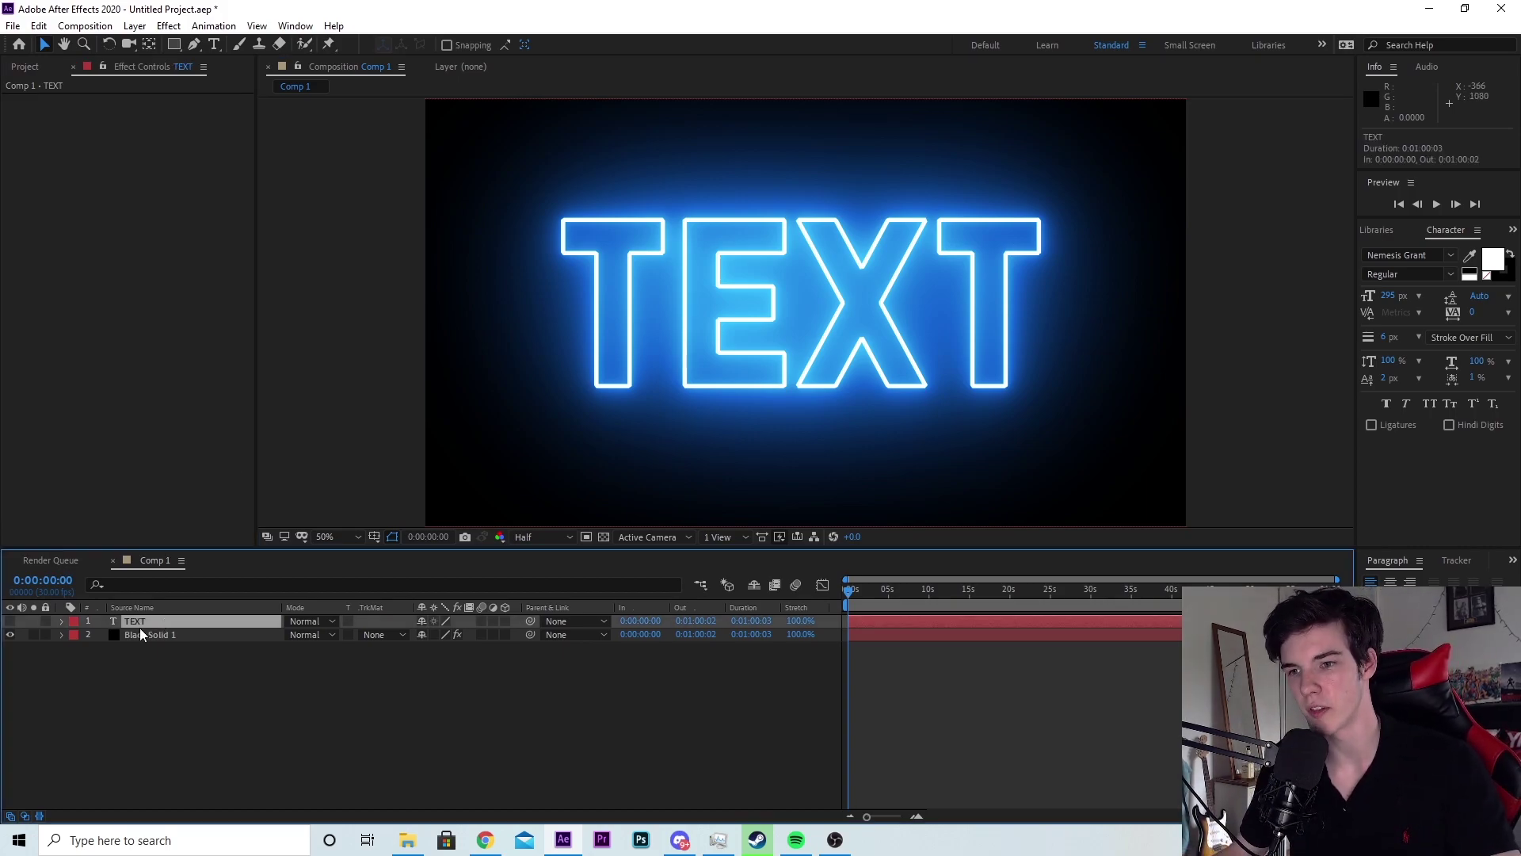
left_click(10, 621)
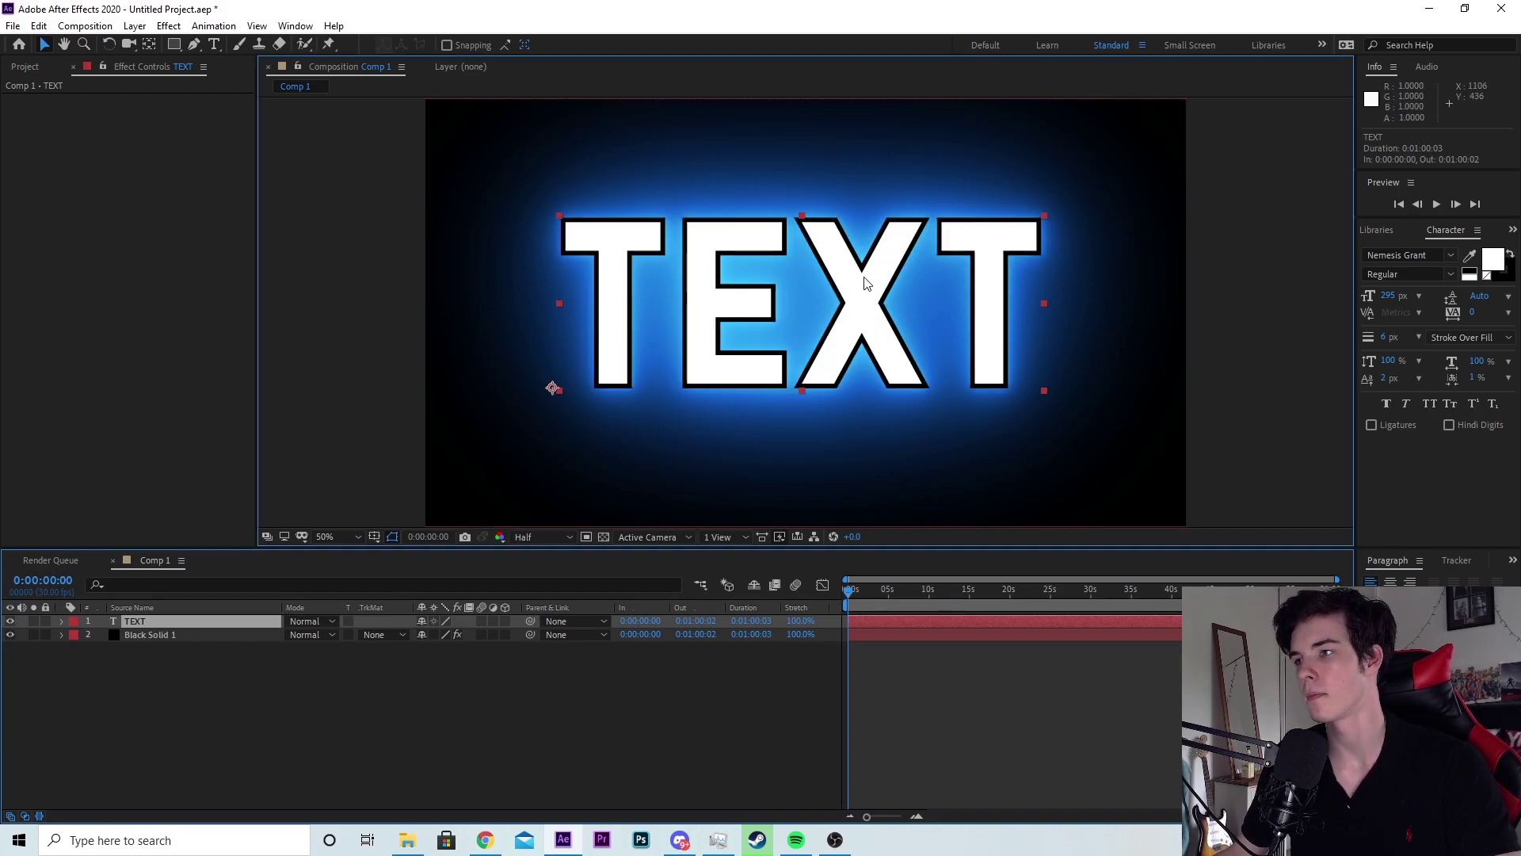
left_click_drag(832, 265, 789, 268)
key("ctrl+z")
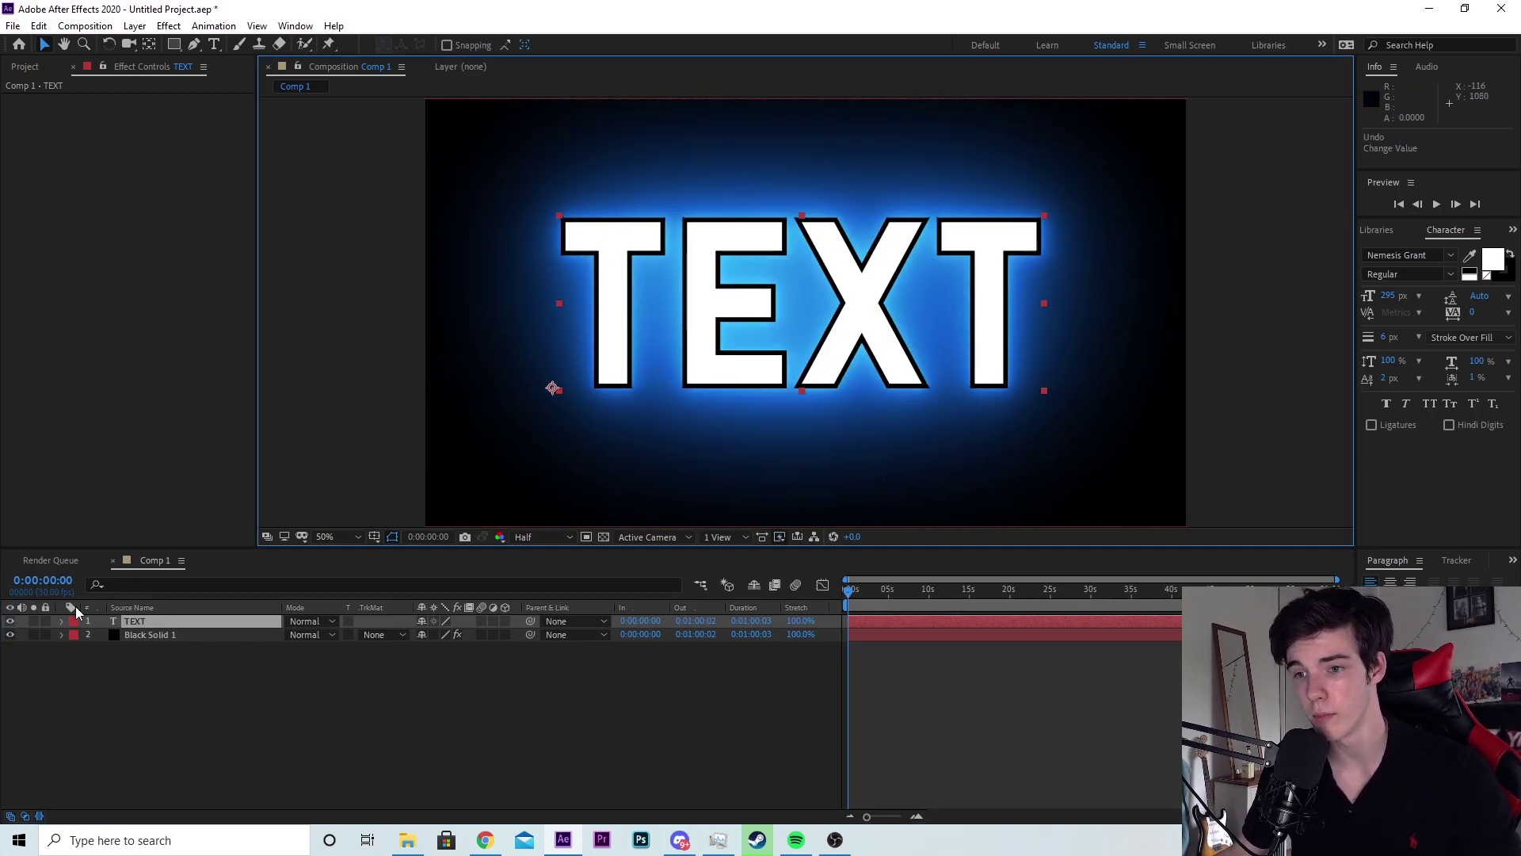
left_click(11, 622)
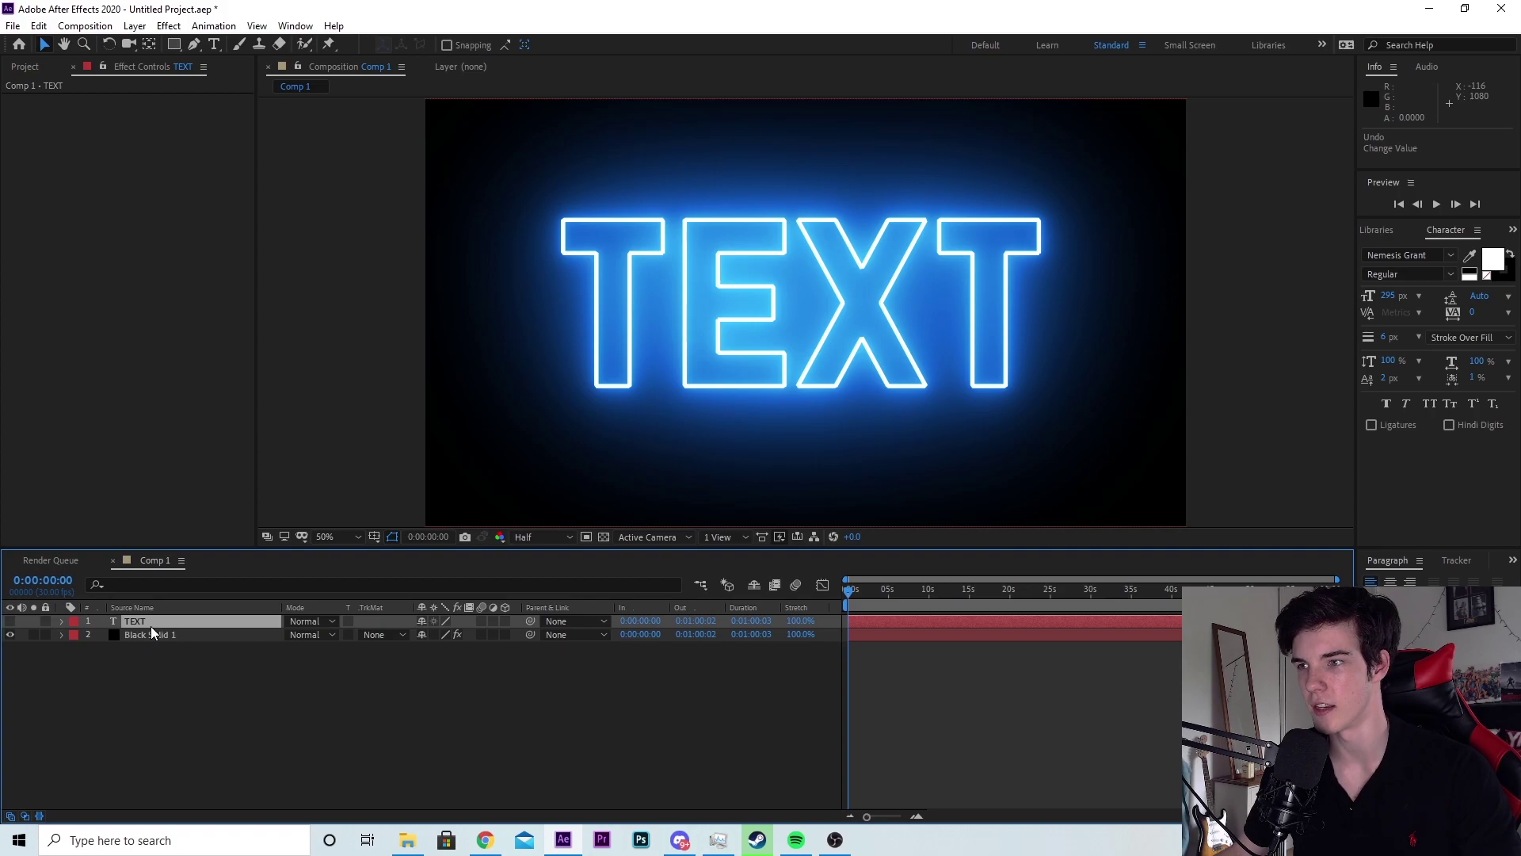
left_click(151, 634)
left_click_drag(148, 193, 170, 160)
left_click(157, 621)
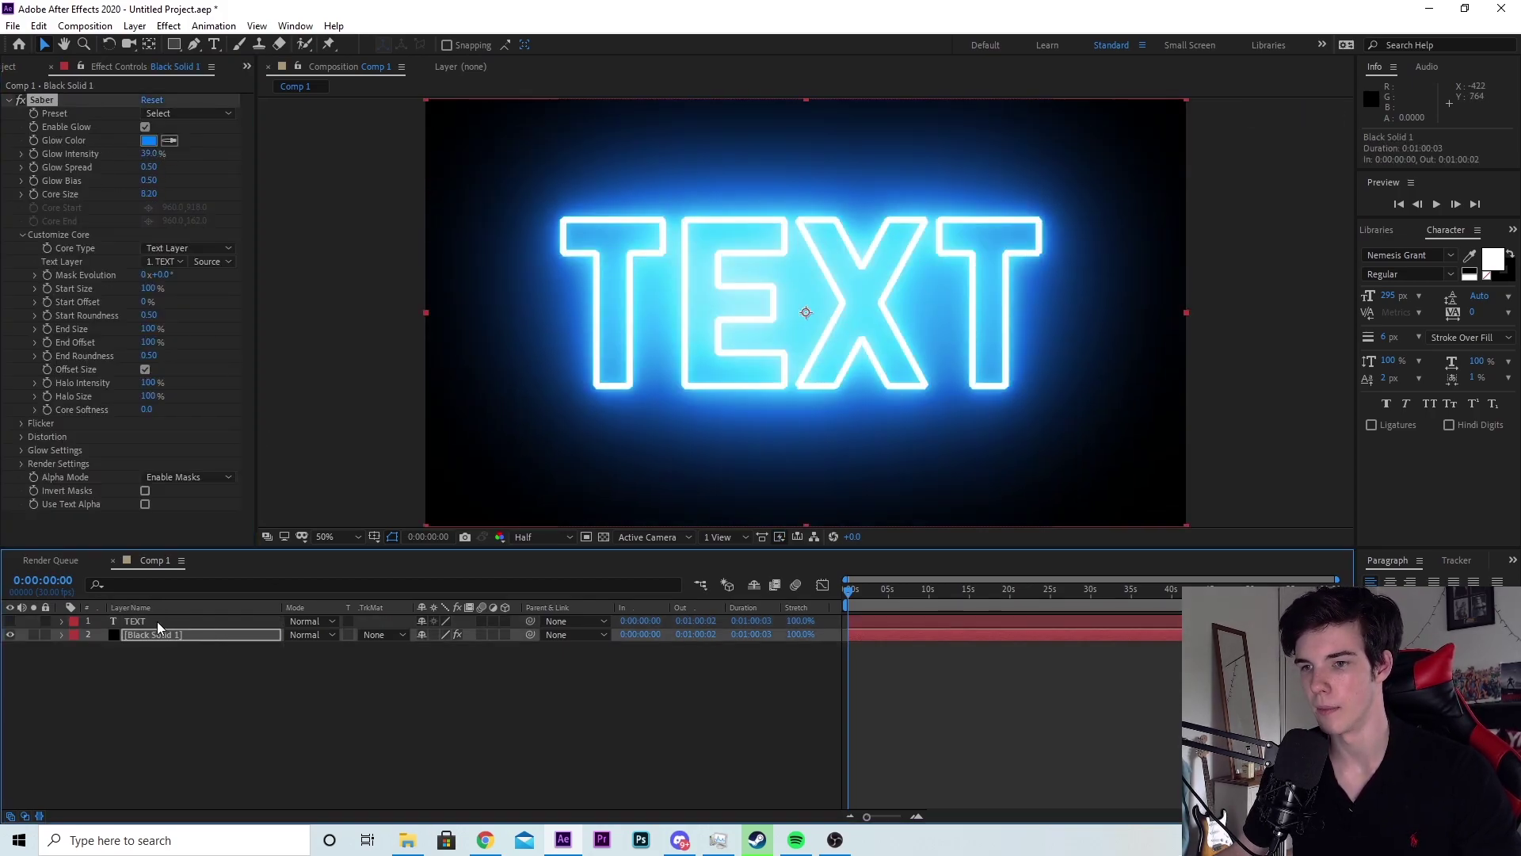
left_click(10, 621)
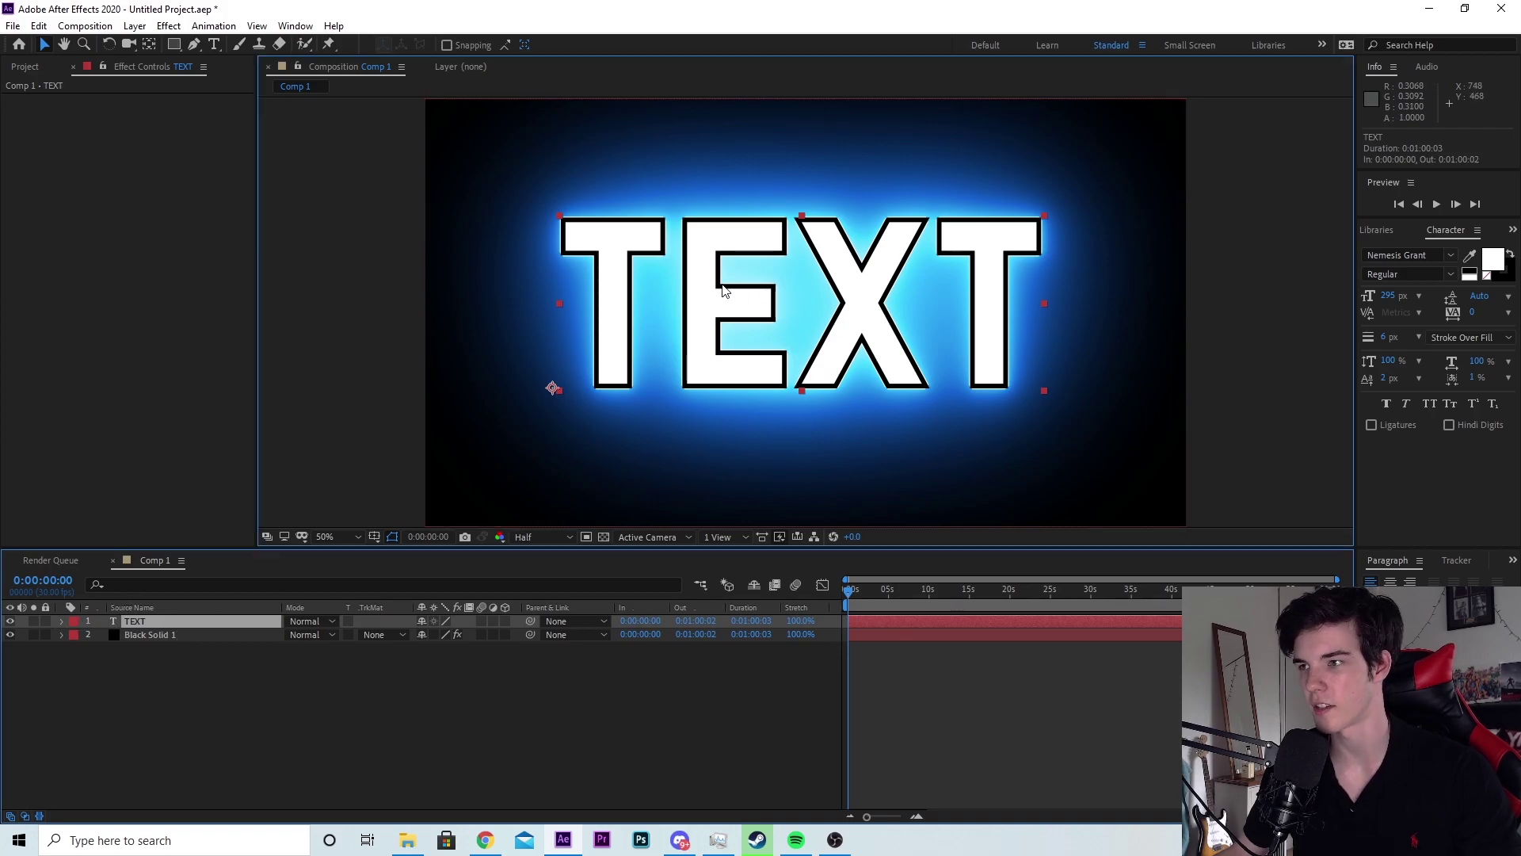
left_click_drag(722, 288, 615, 285)
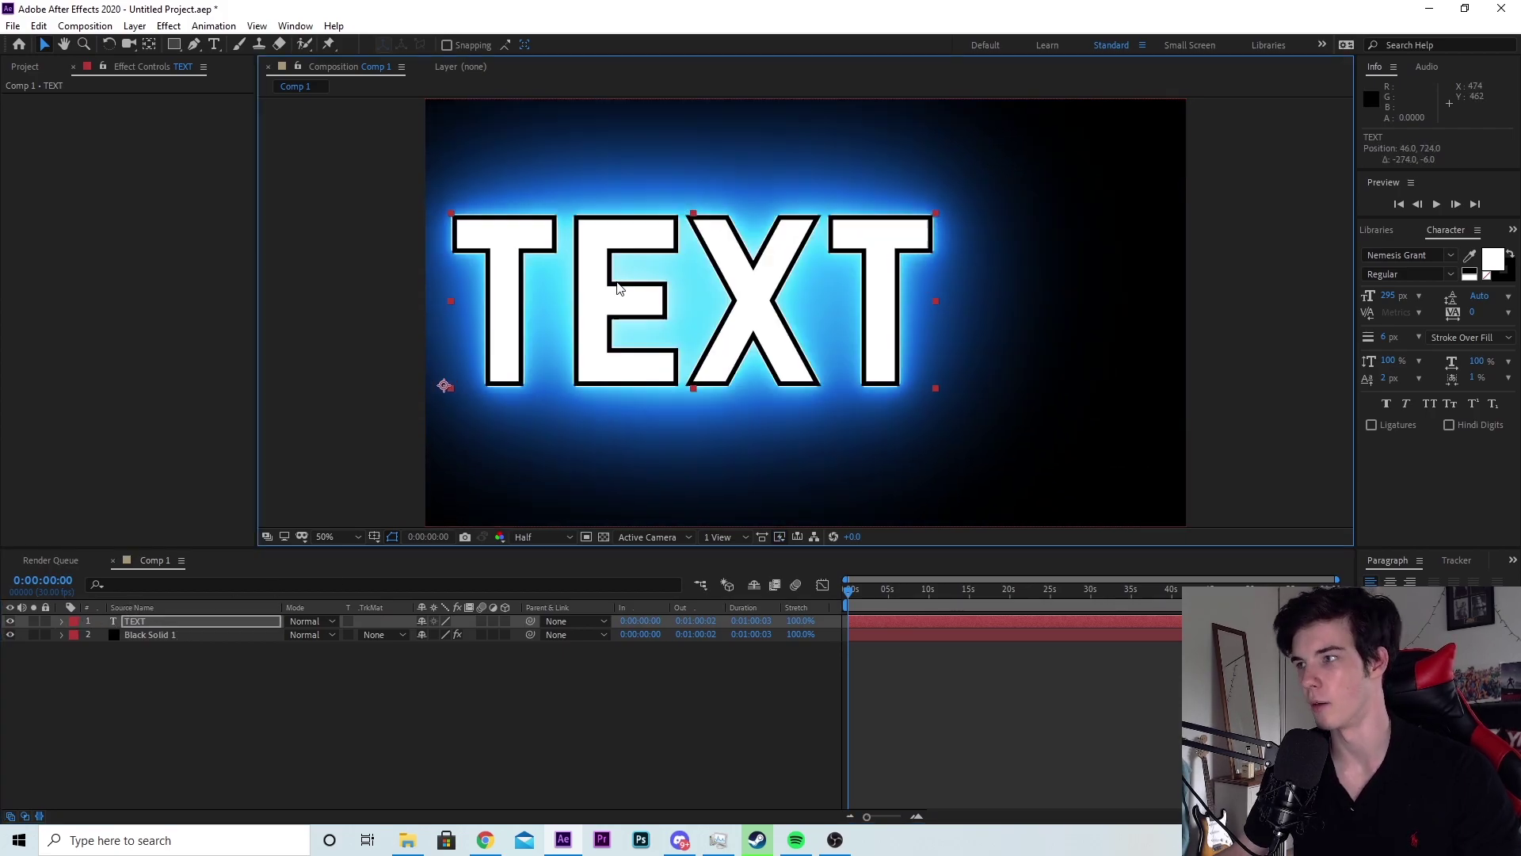
left_click(168, 634)
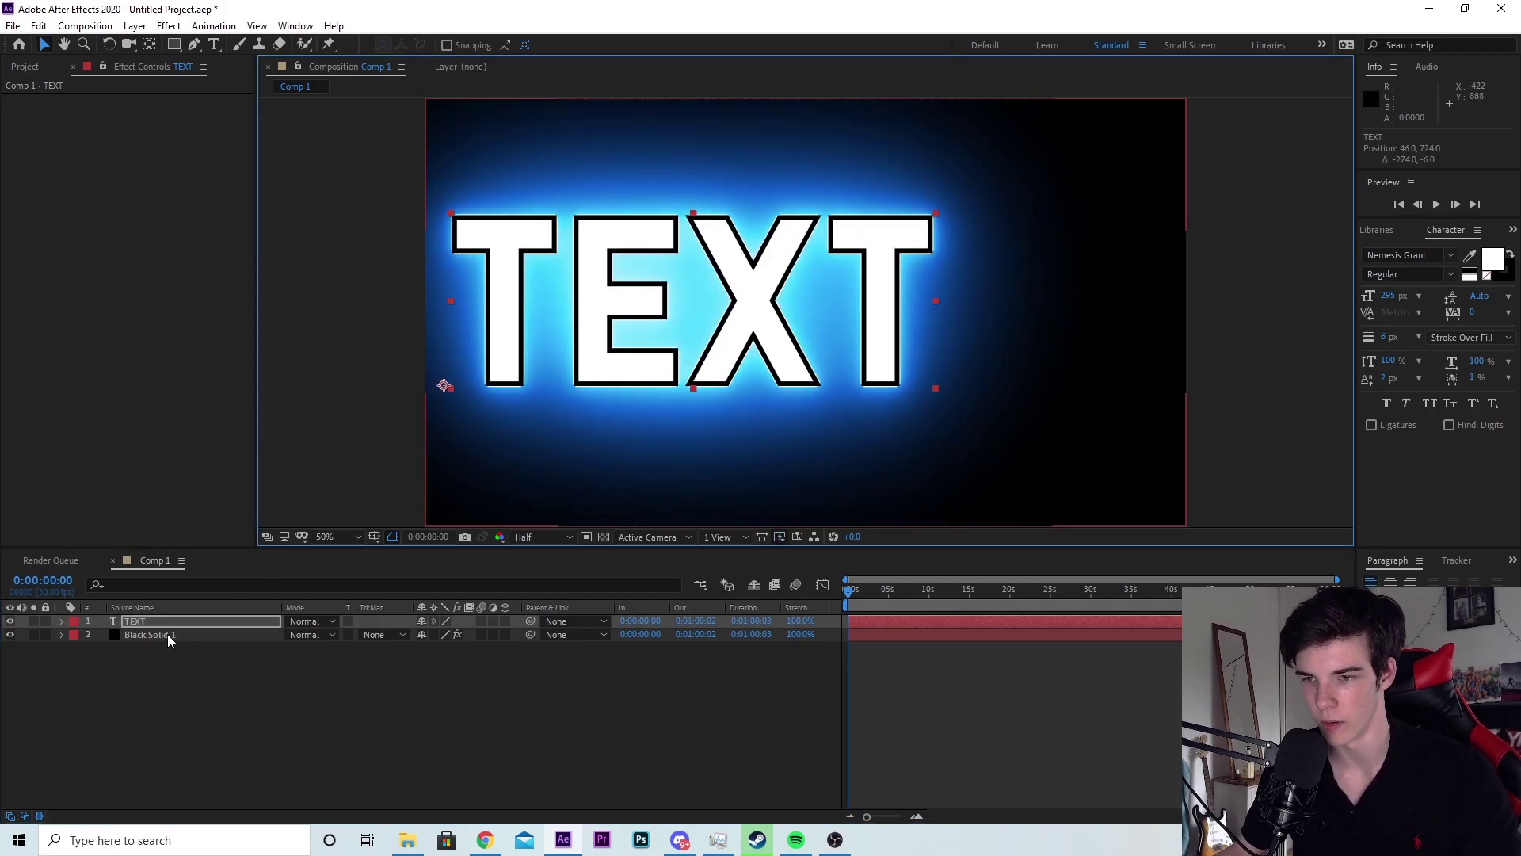
left_click(10, 621)
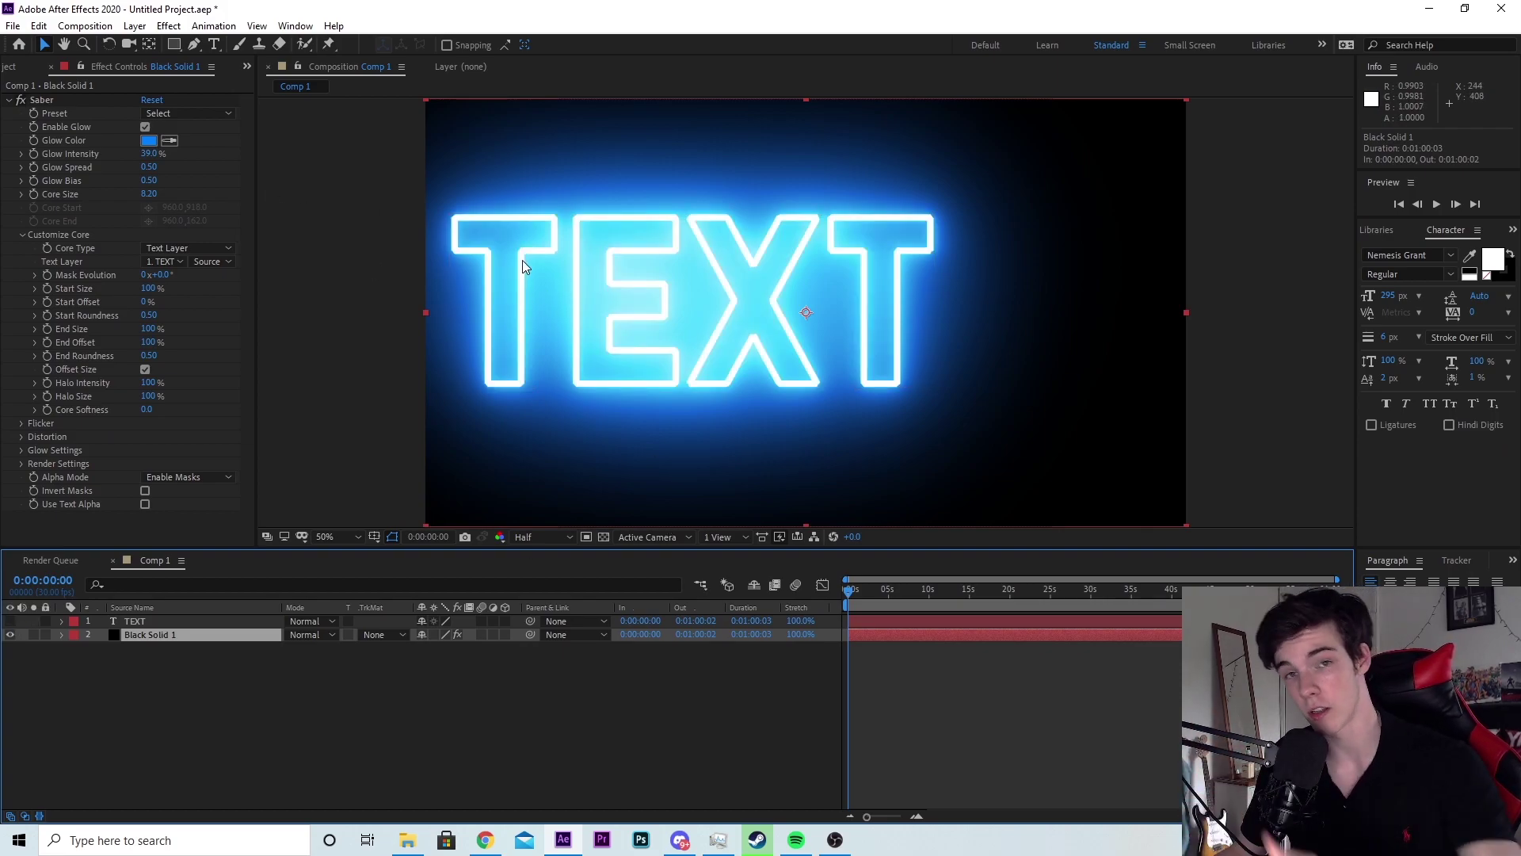
left_click_drag(521, 260, 765, 257)
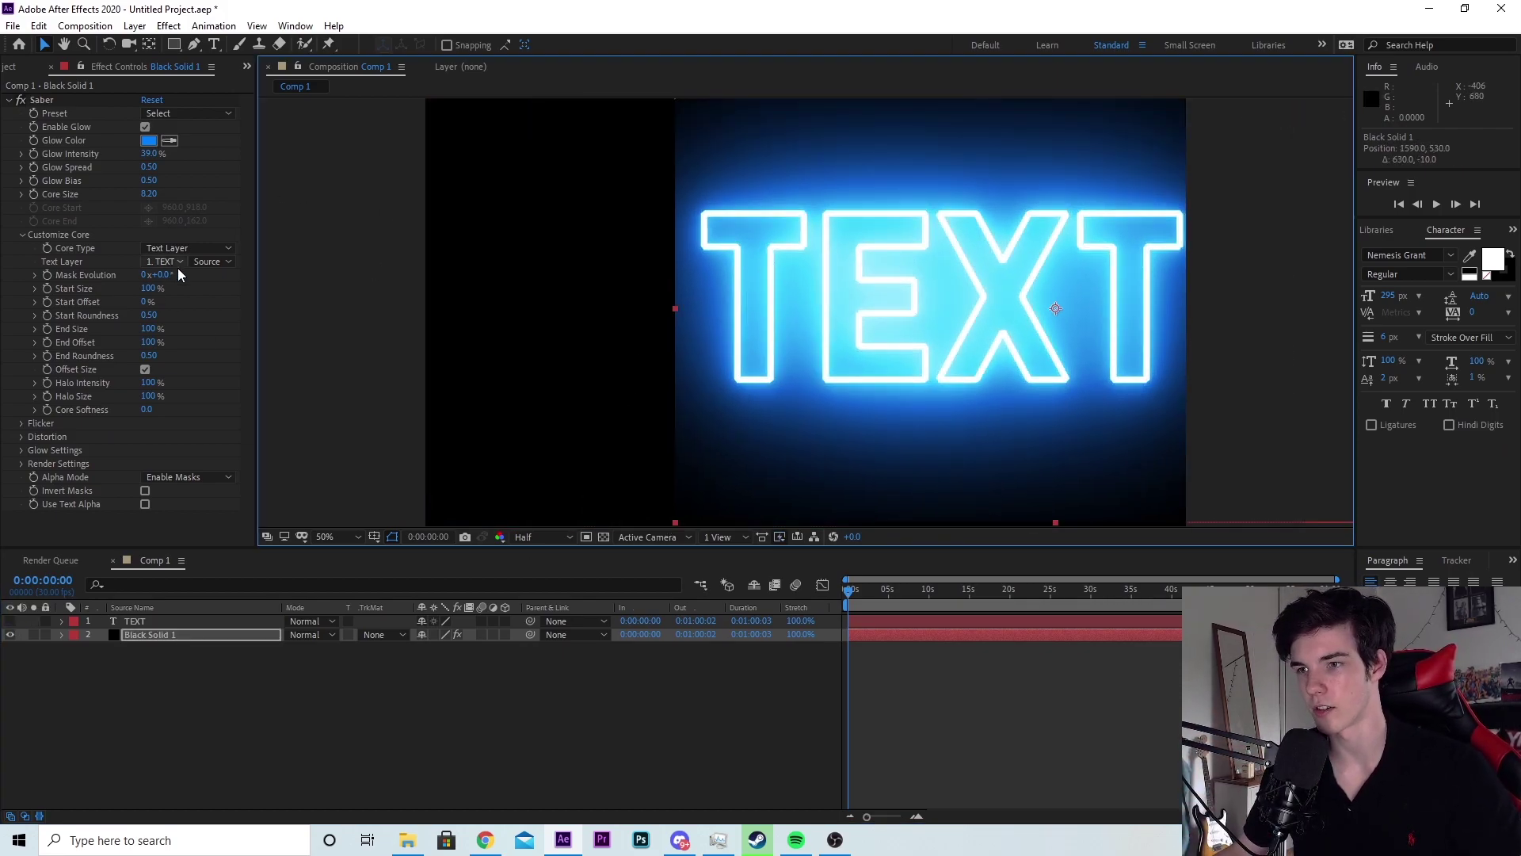
left_click(227, 269)
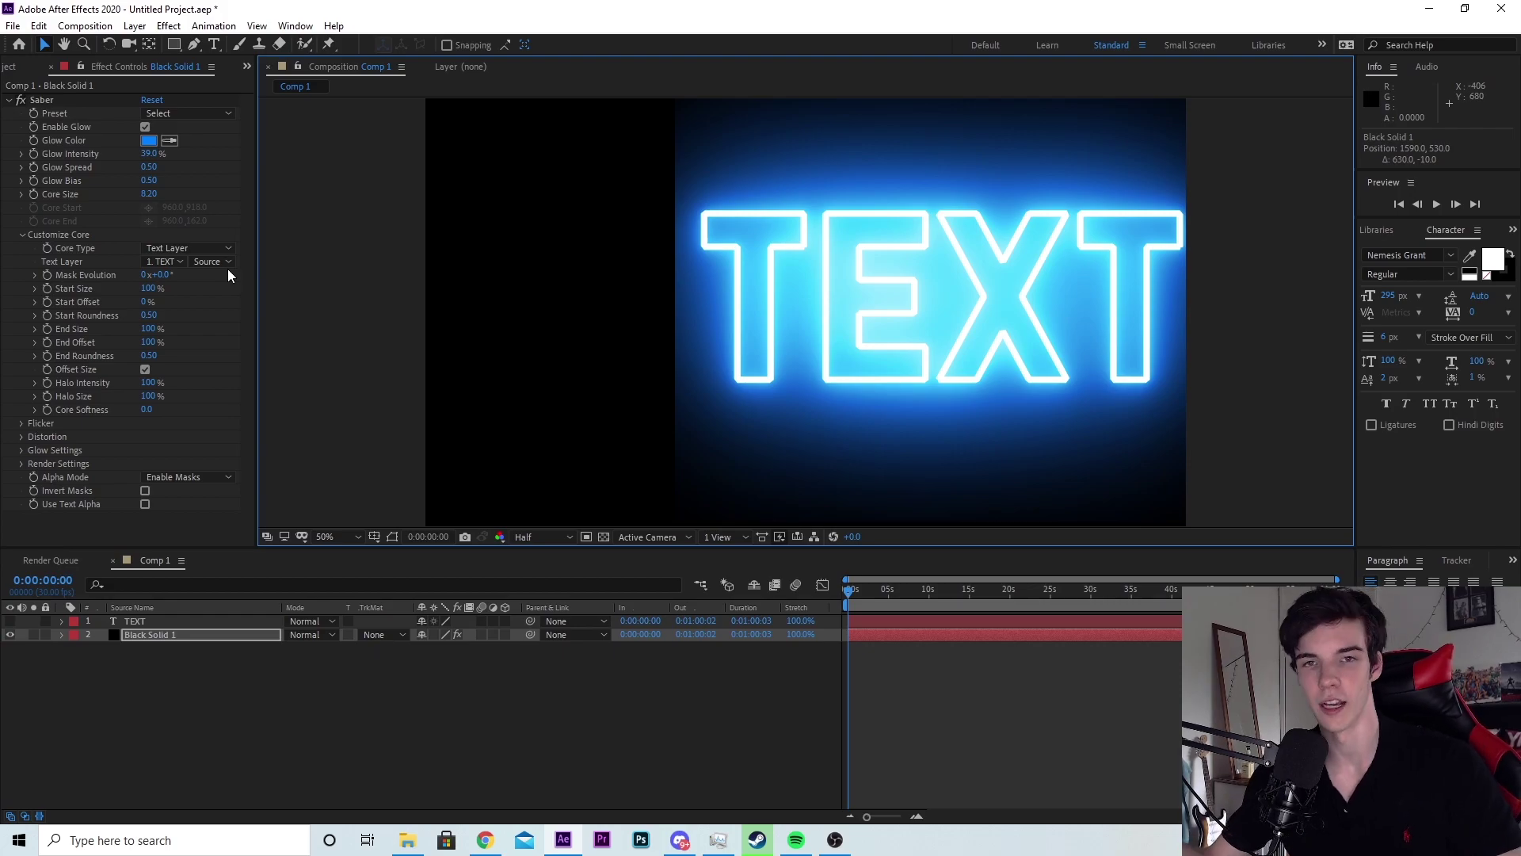
key("ctrl+z")
key("ctrl+z")
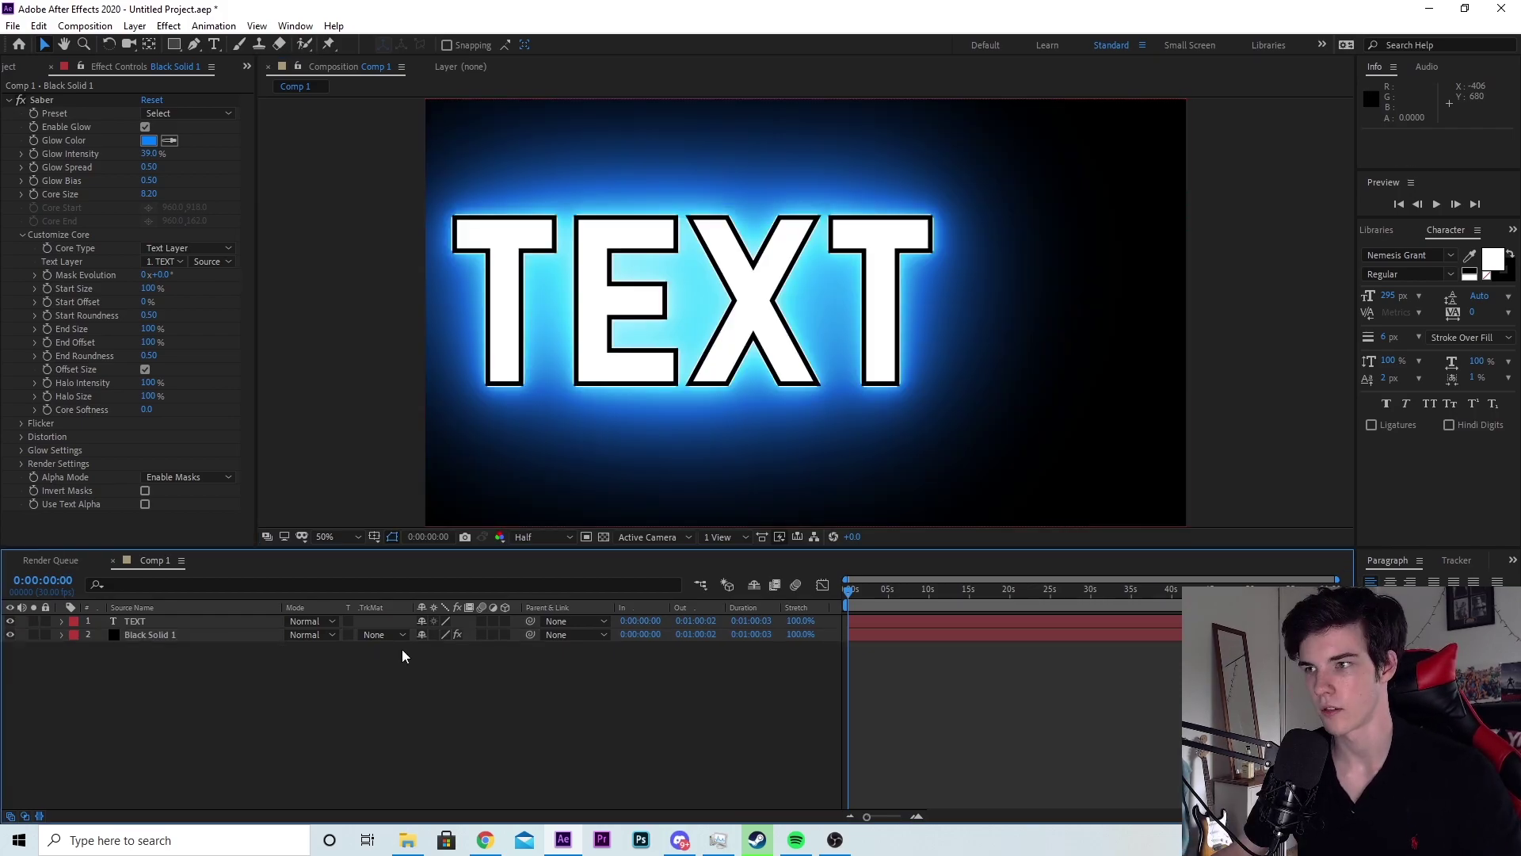
left_click(695, 285)
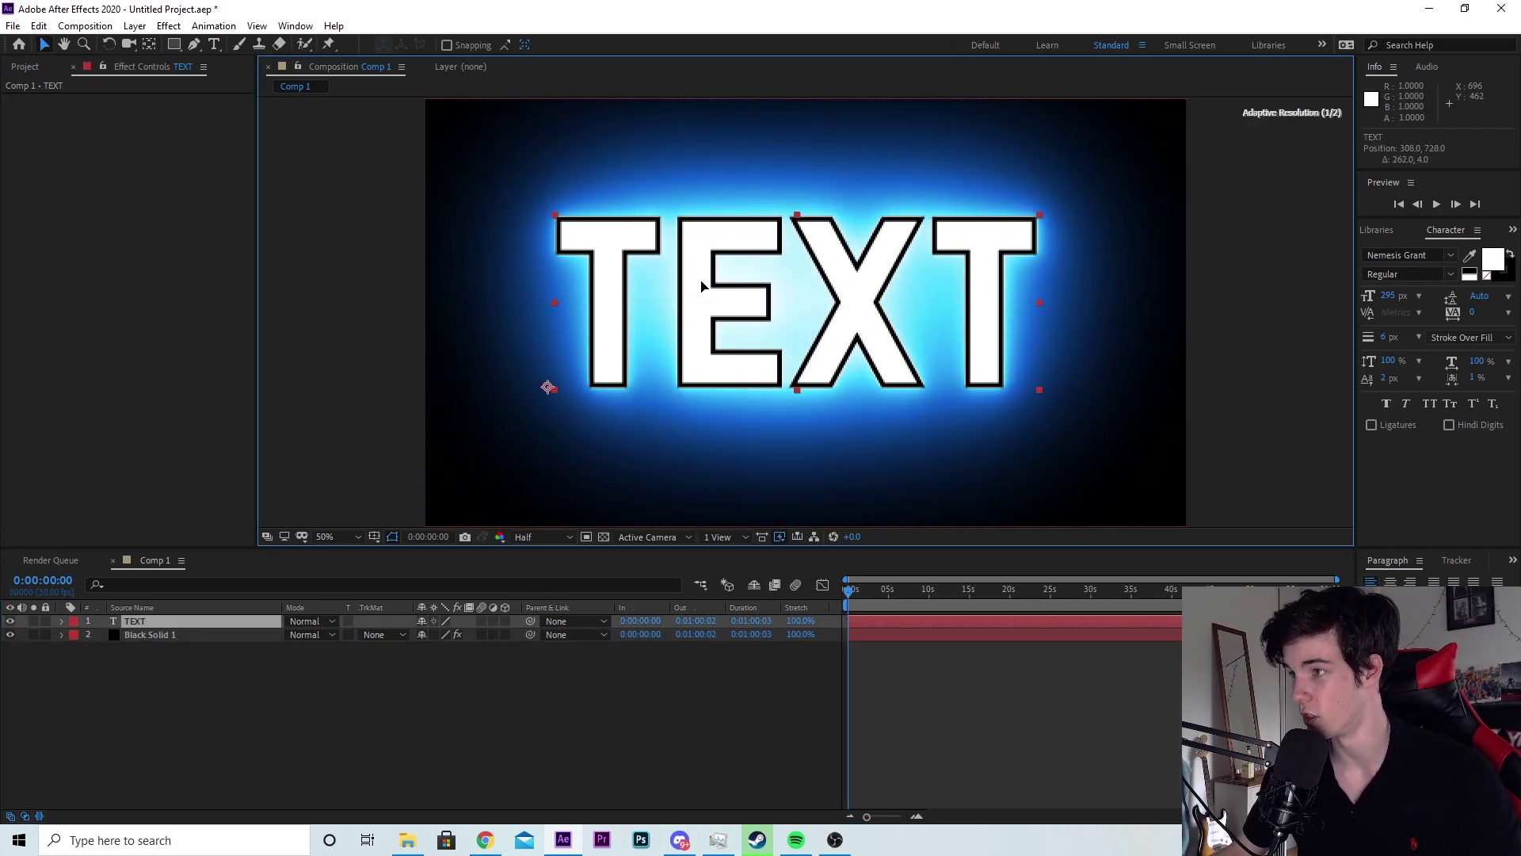
left_click(9, 621)
Try the Default, Arc Reactor and Burning Saber presets on the TEXT outline
left_click(179, 636)
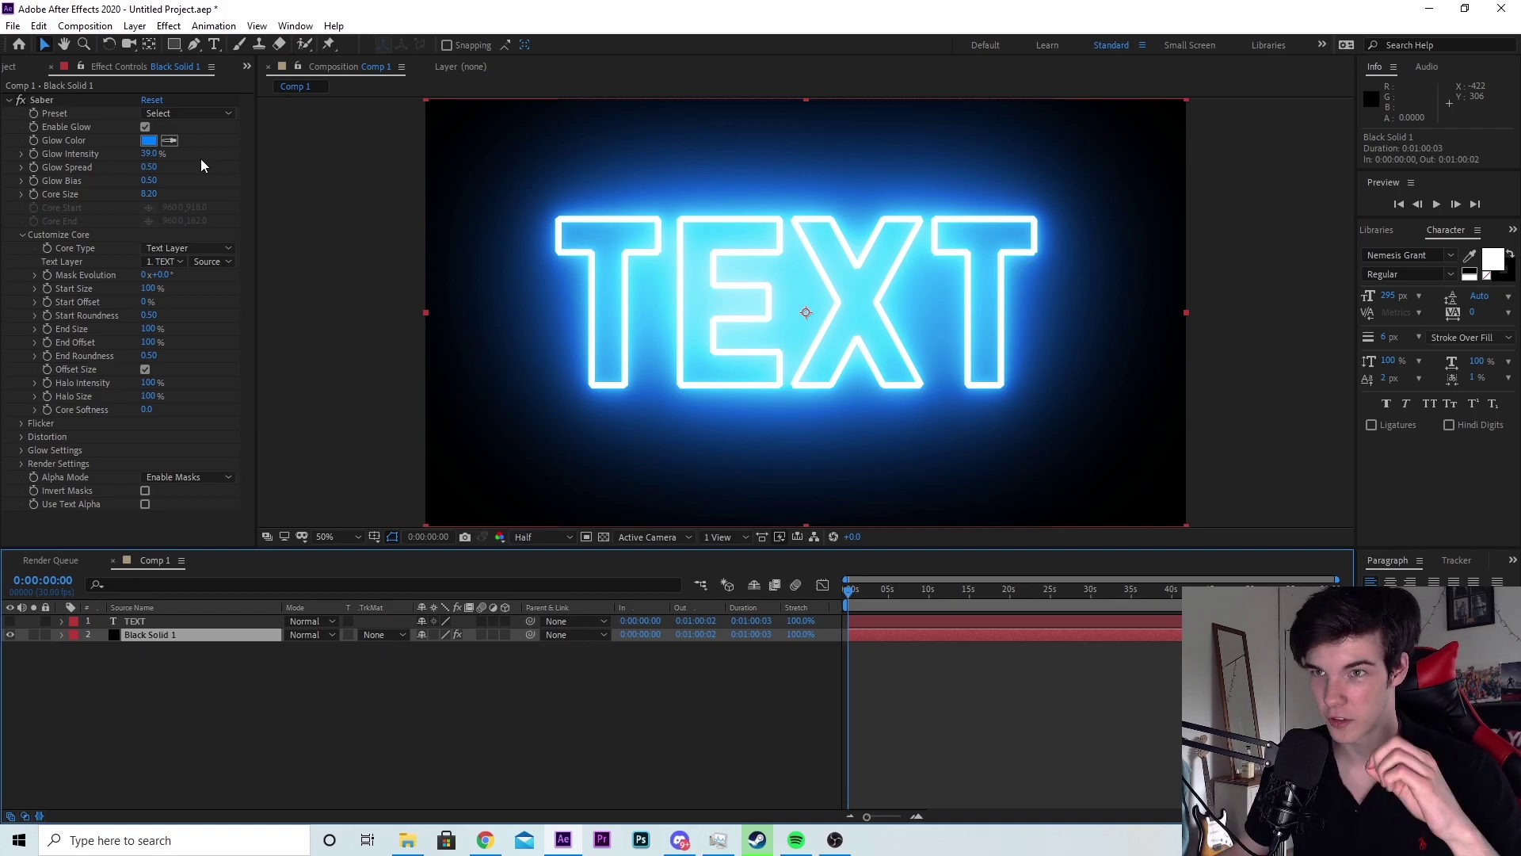
left_click(219, 116)
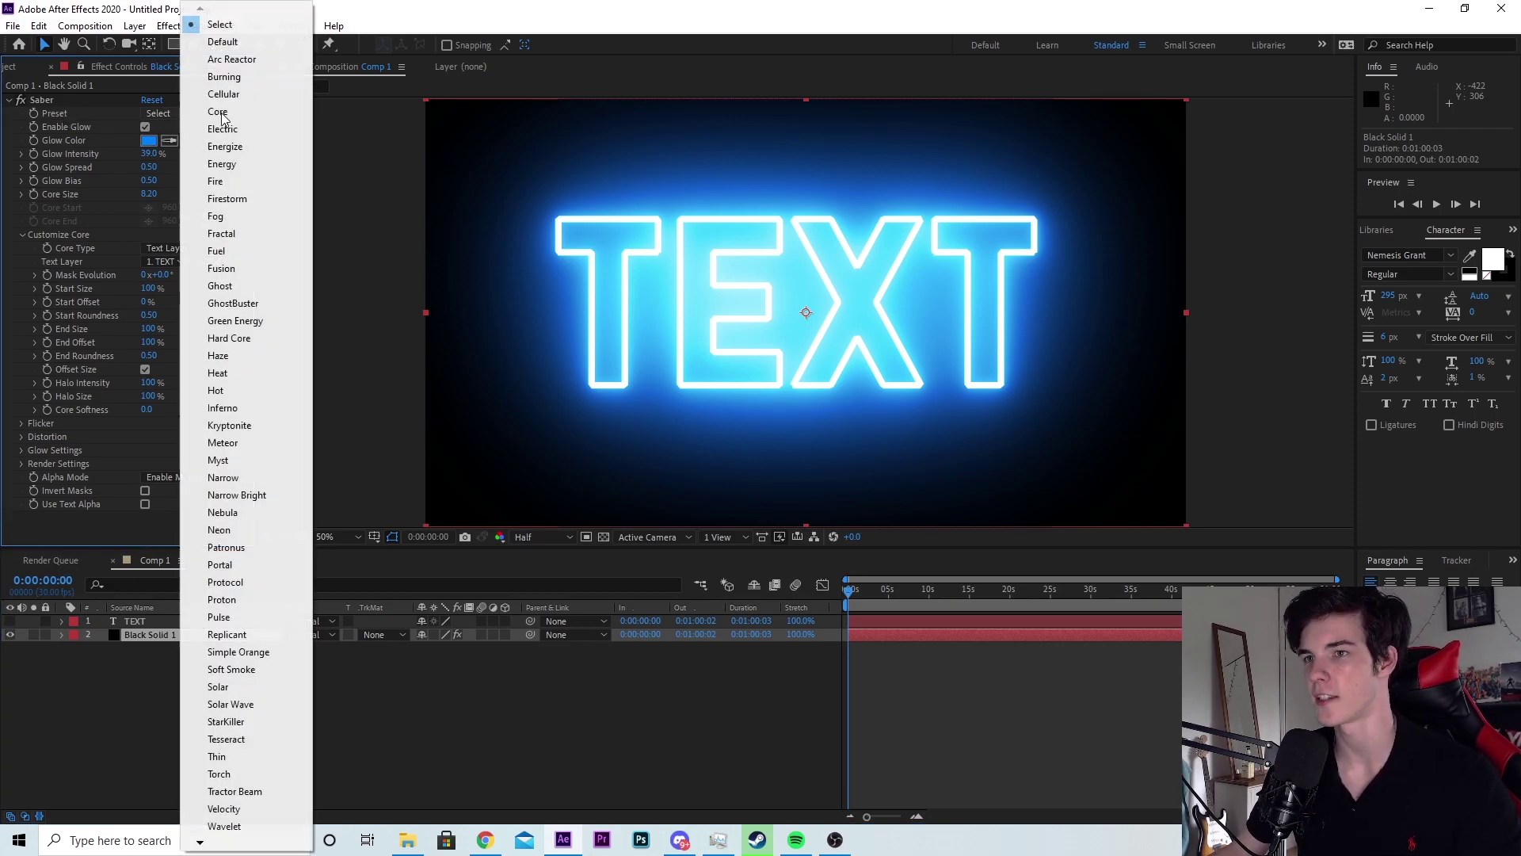
left_click(222, 42)
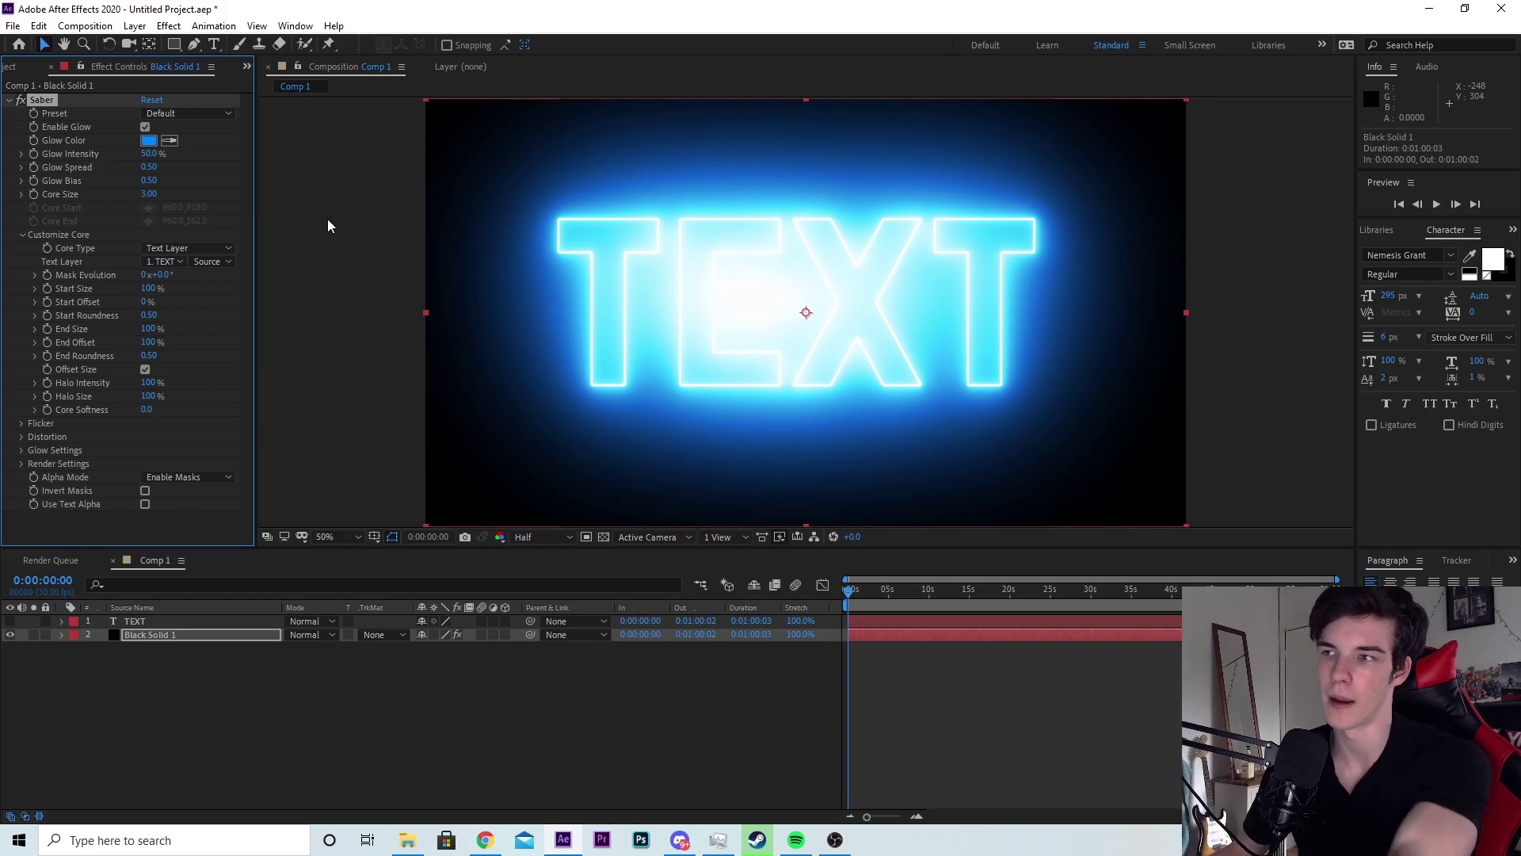
left_click(195, 113)
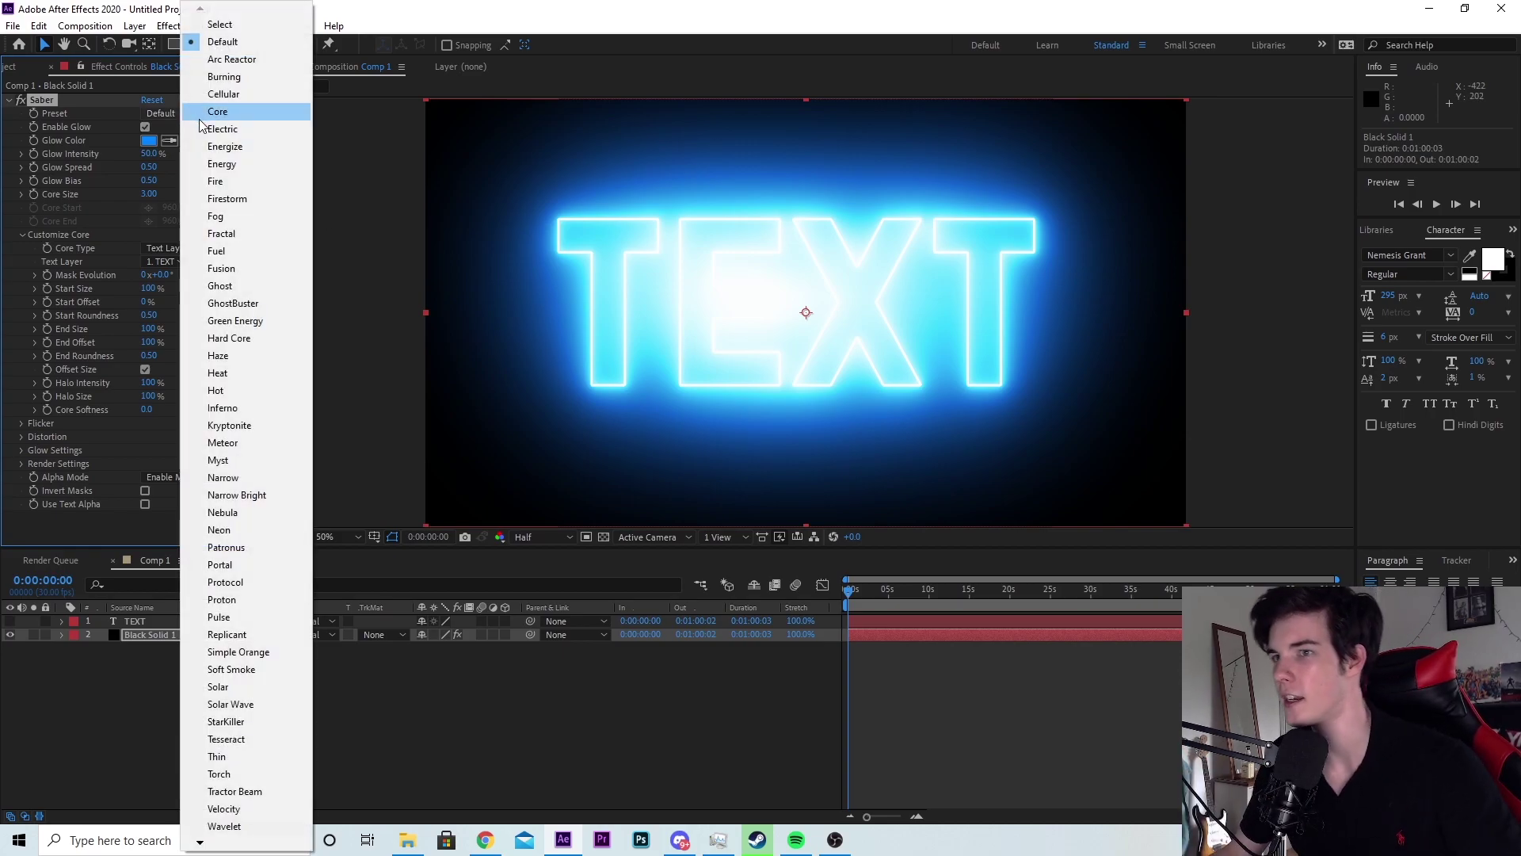
left_click(245, 60)
left_click(163, 113)
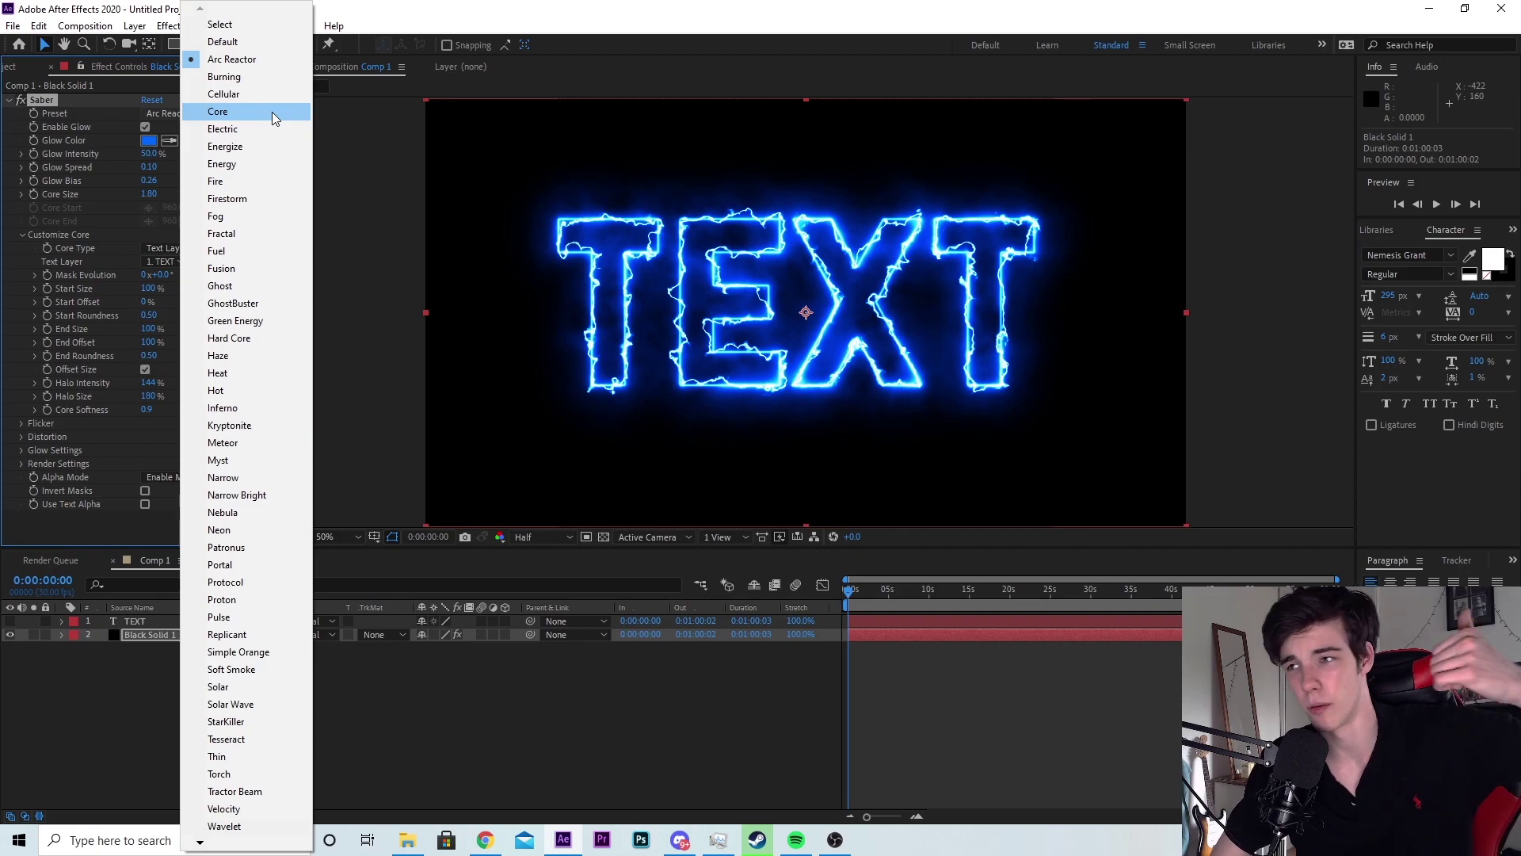
left_click(232, 83)
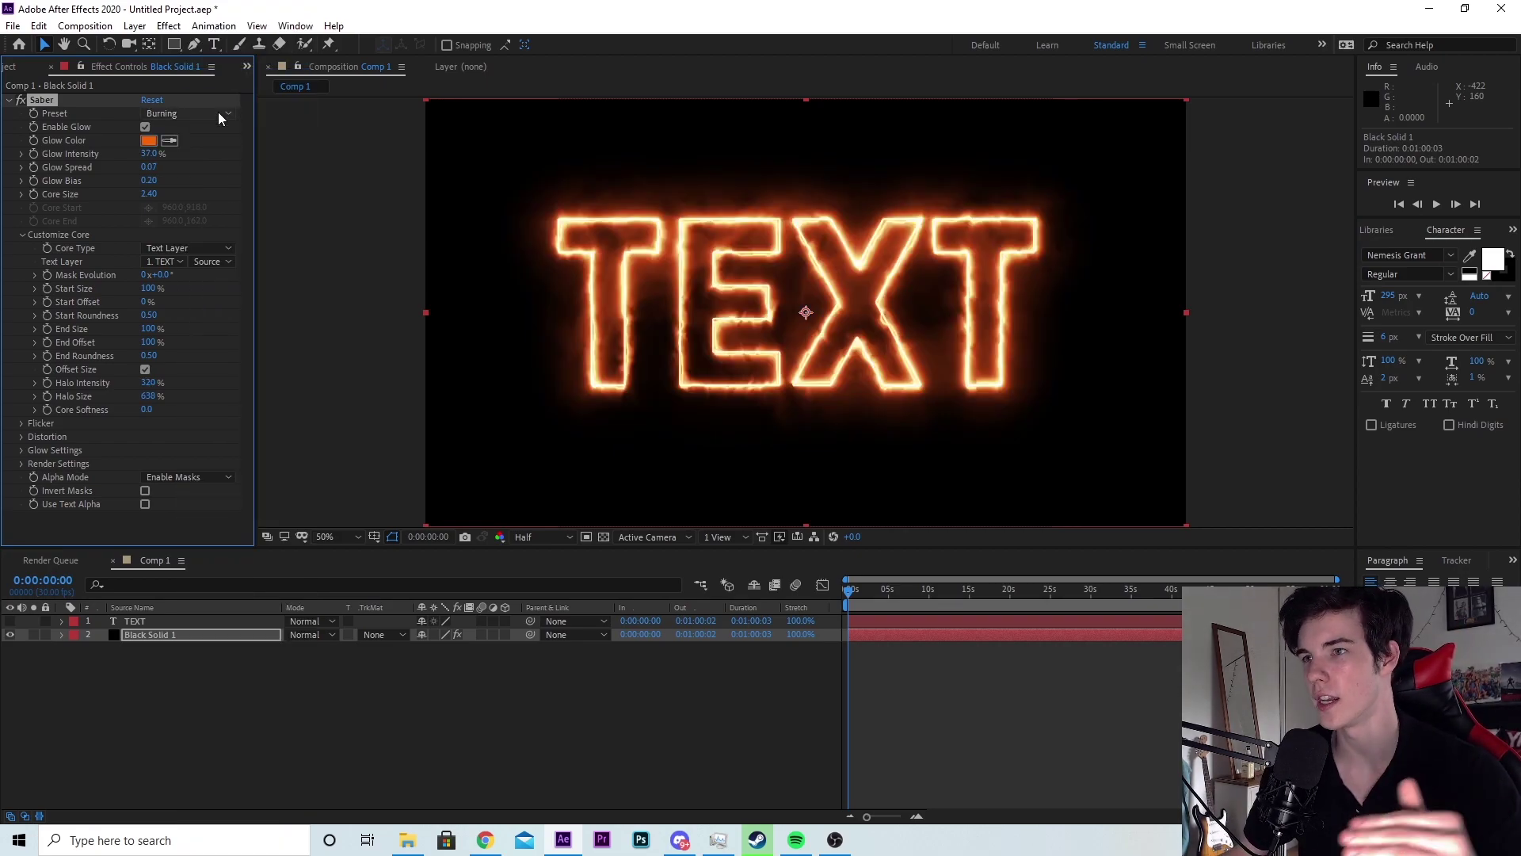
Try the Cellular and Zap presets, ending on the green GhostBuster preset
left_click(217, 112)
left_click(227, 103)
left_click(213, 111)
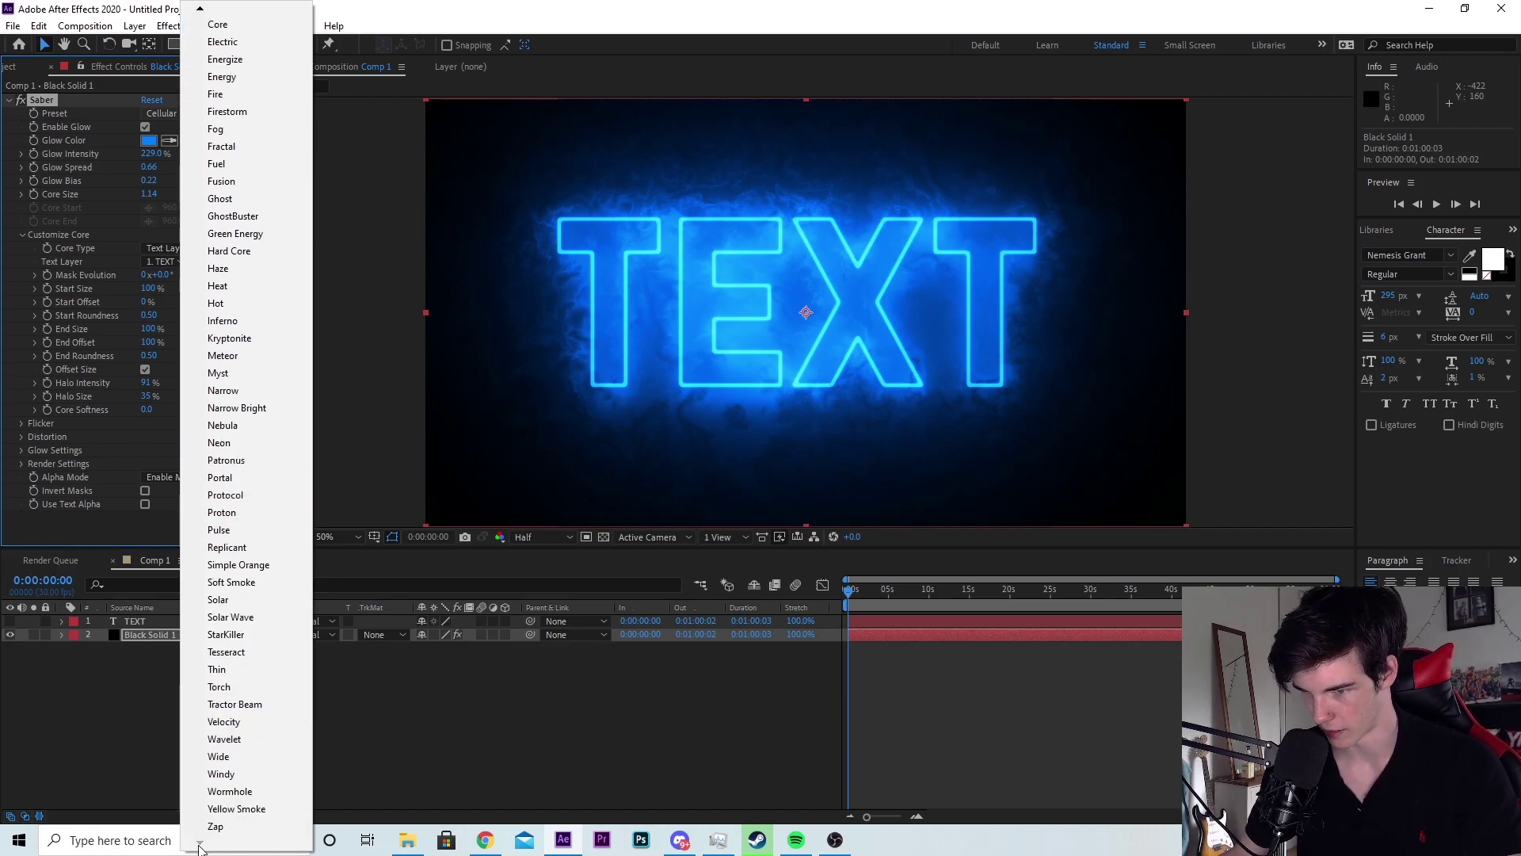
left_click(224, 807)
left_click(186, 113)
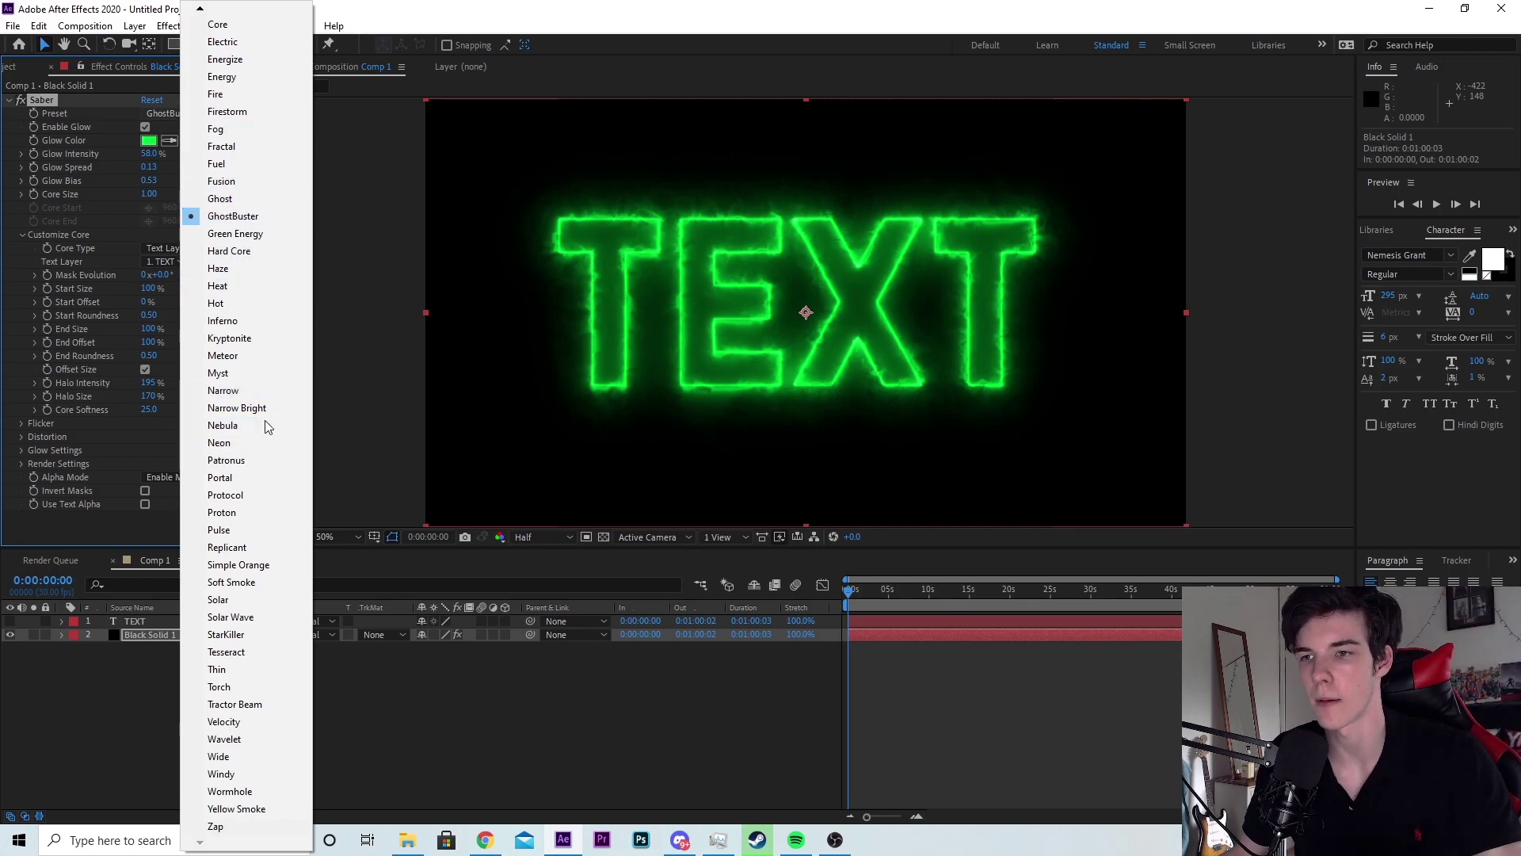
Apply the Kryptonite preset and sweep its Glow Color hue to pure green 1EFF00
left_click(238, 338)
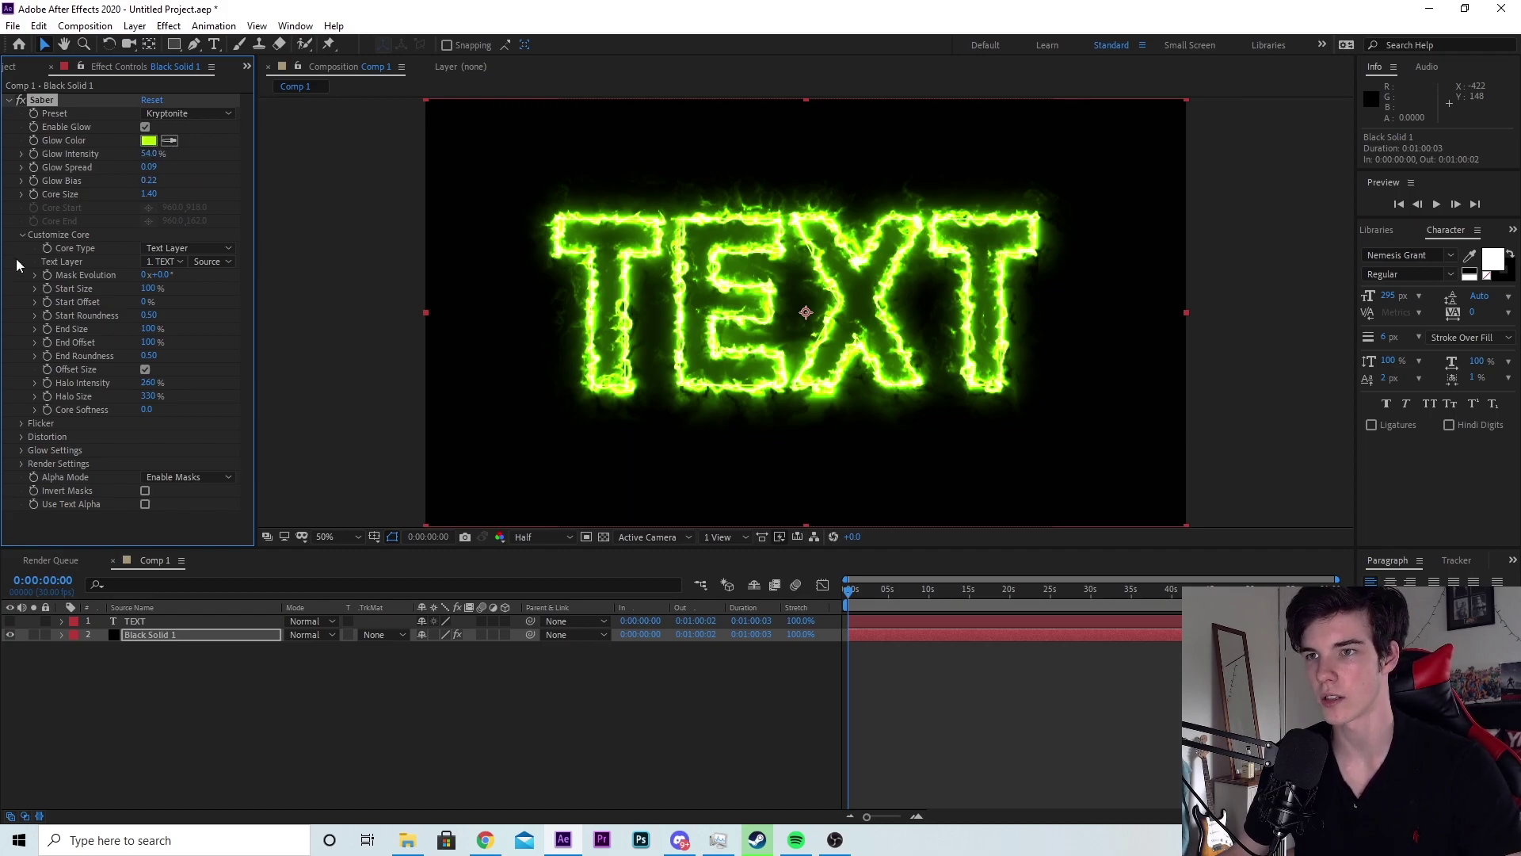
left_click(149, 141)
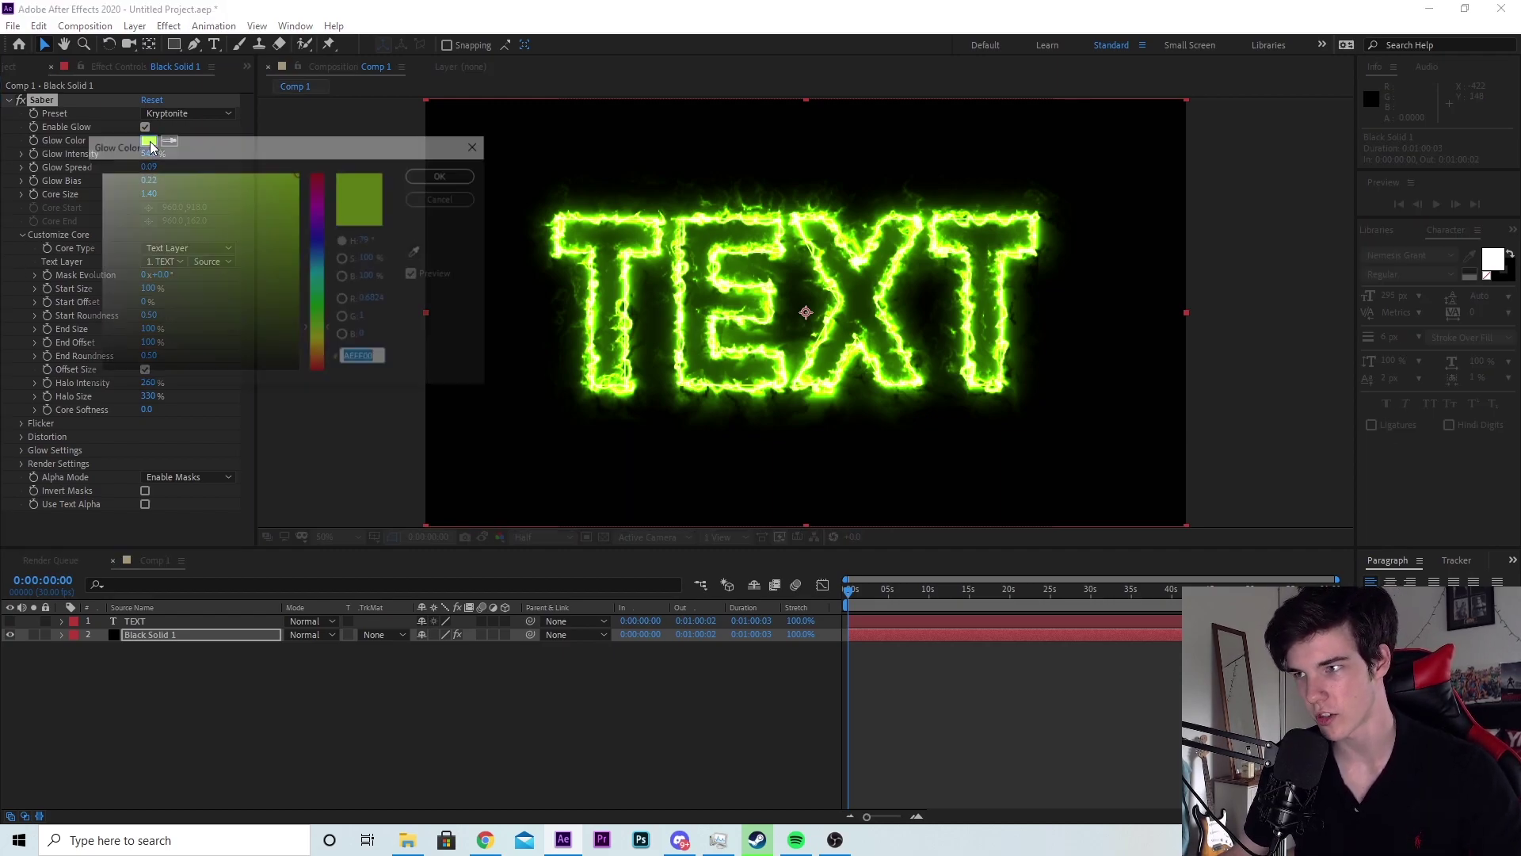
mouse_move(311, 152)
left_mouse_down()
mouse_move(754, 154)
mouse_move(871, 136)
mouse_move(643, 110)
mouse_move(699, 198)
mouse_move(256, 160)
mouse_move(310, 155)
left_mouse_up()
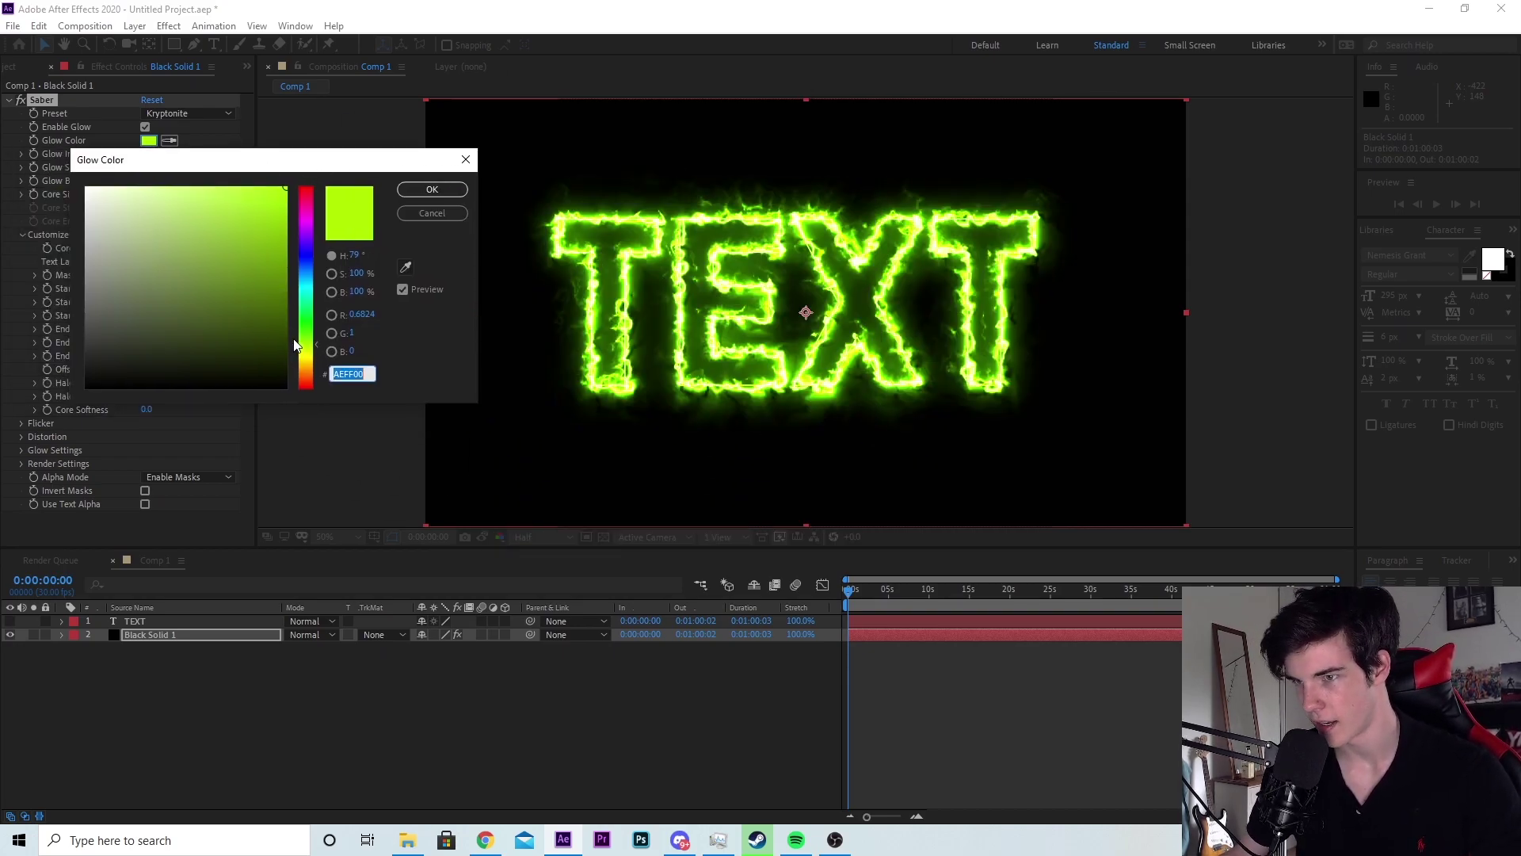
left_click_drag(317, 349, 313, 229)
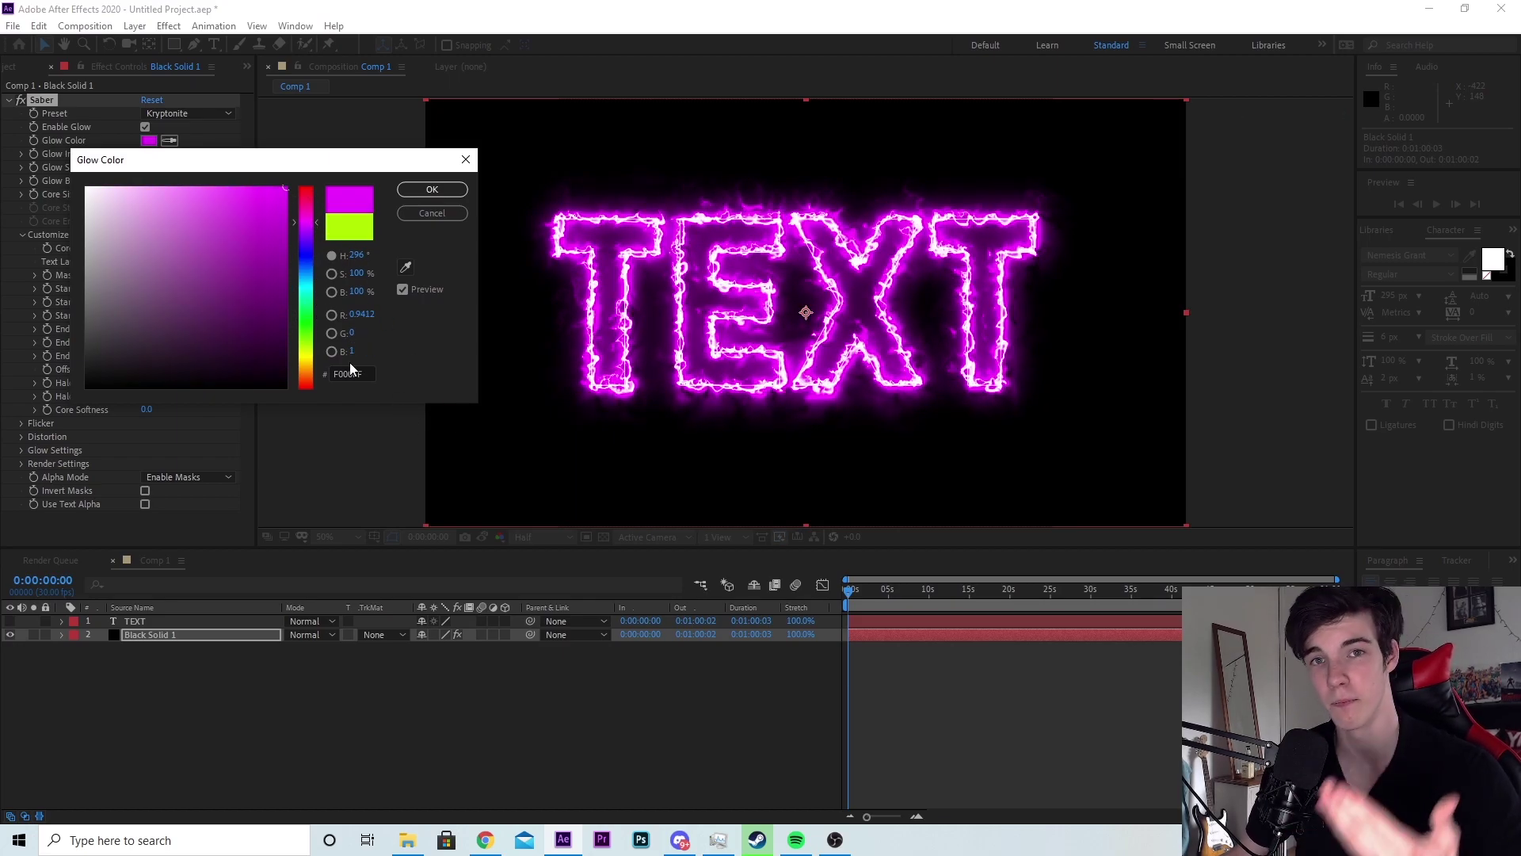
left_click(310, 251)
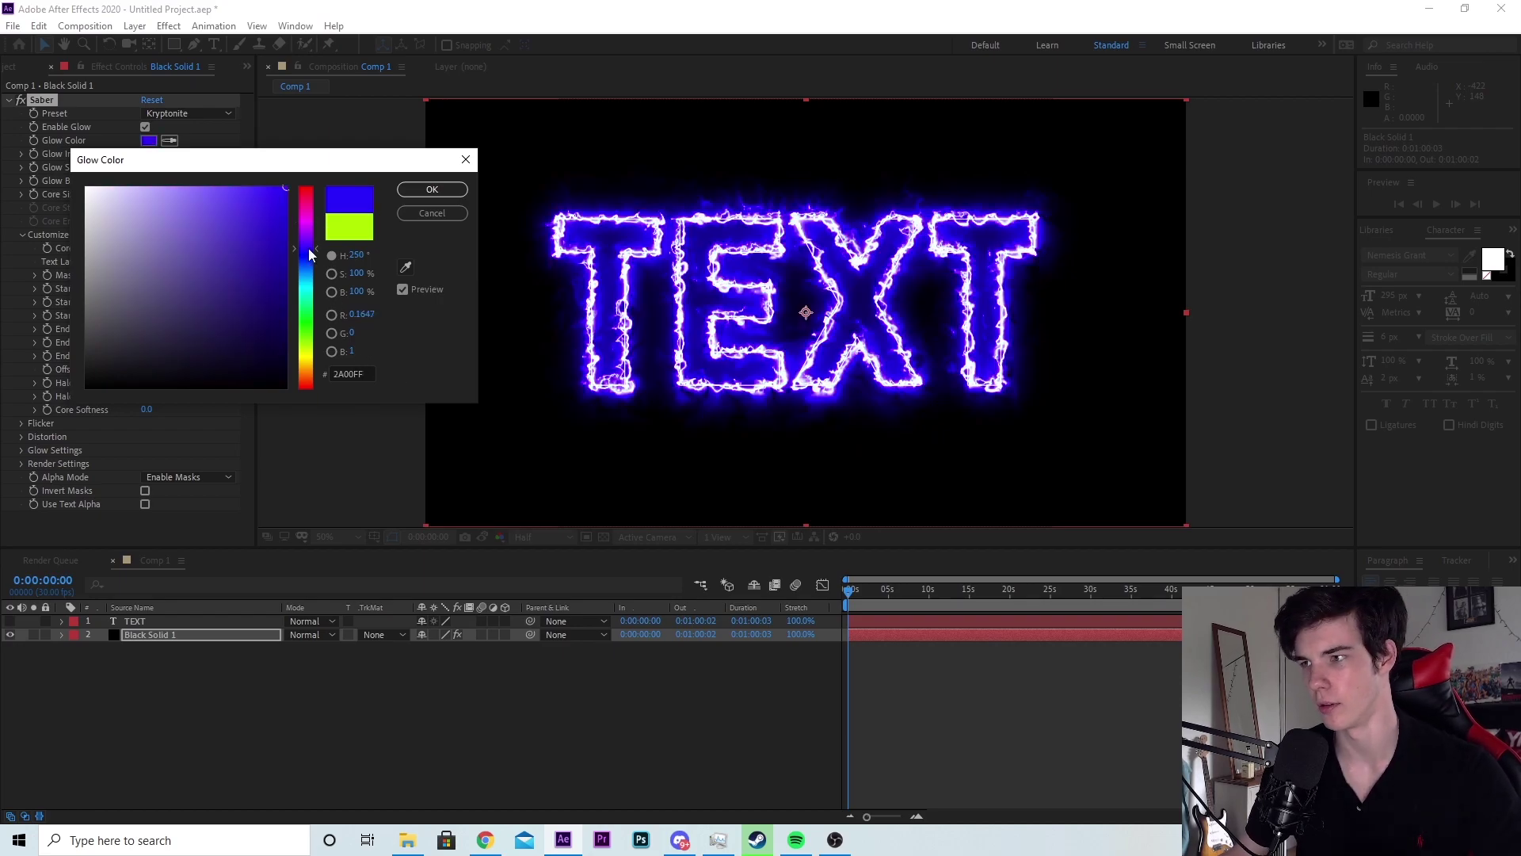
left_click(311, 295)
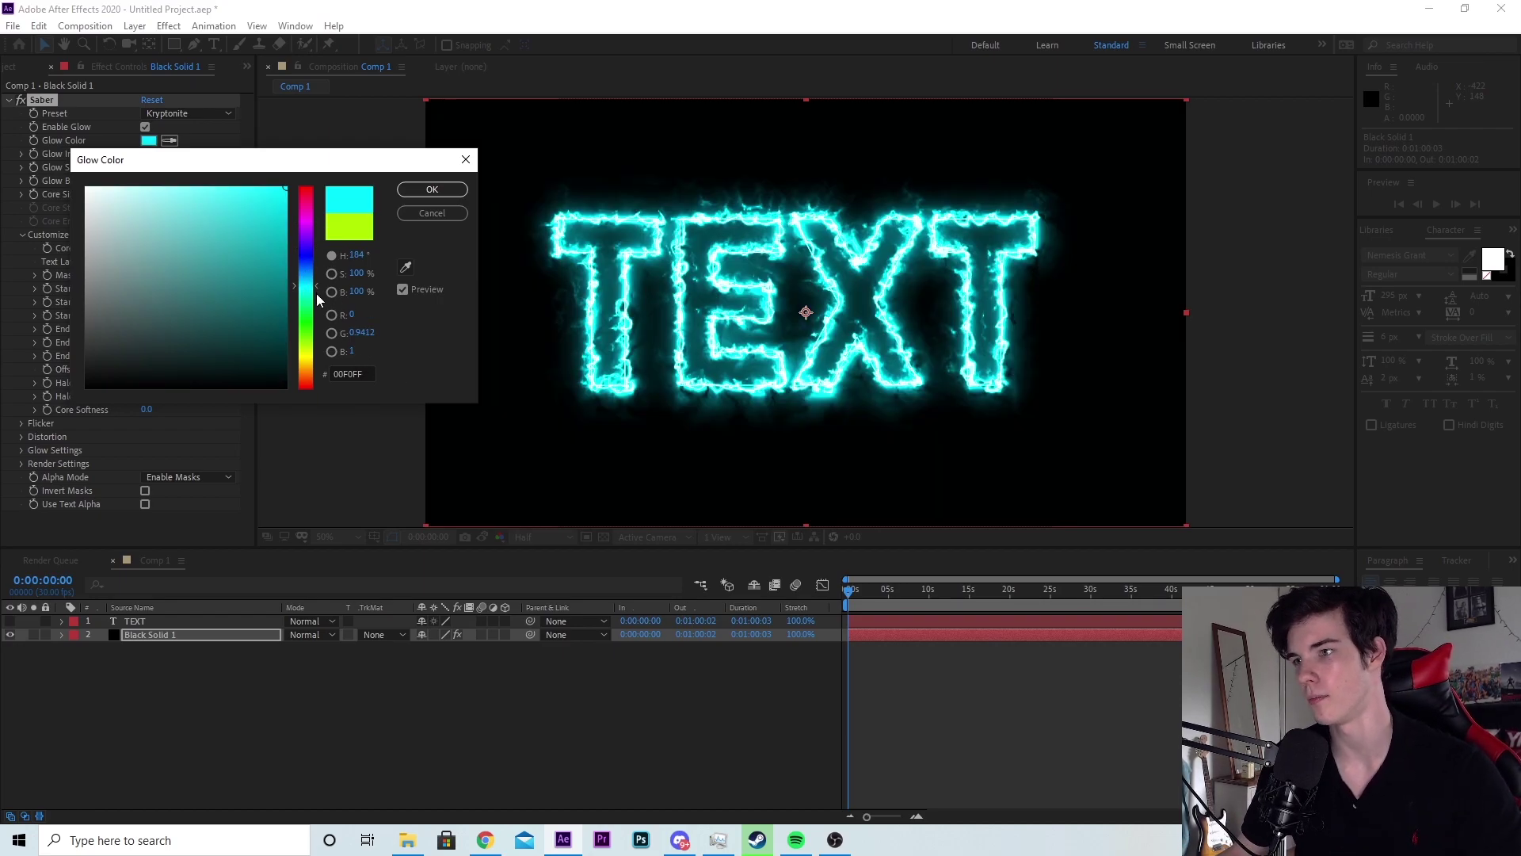
left_click(309, 190)
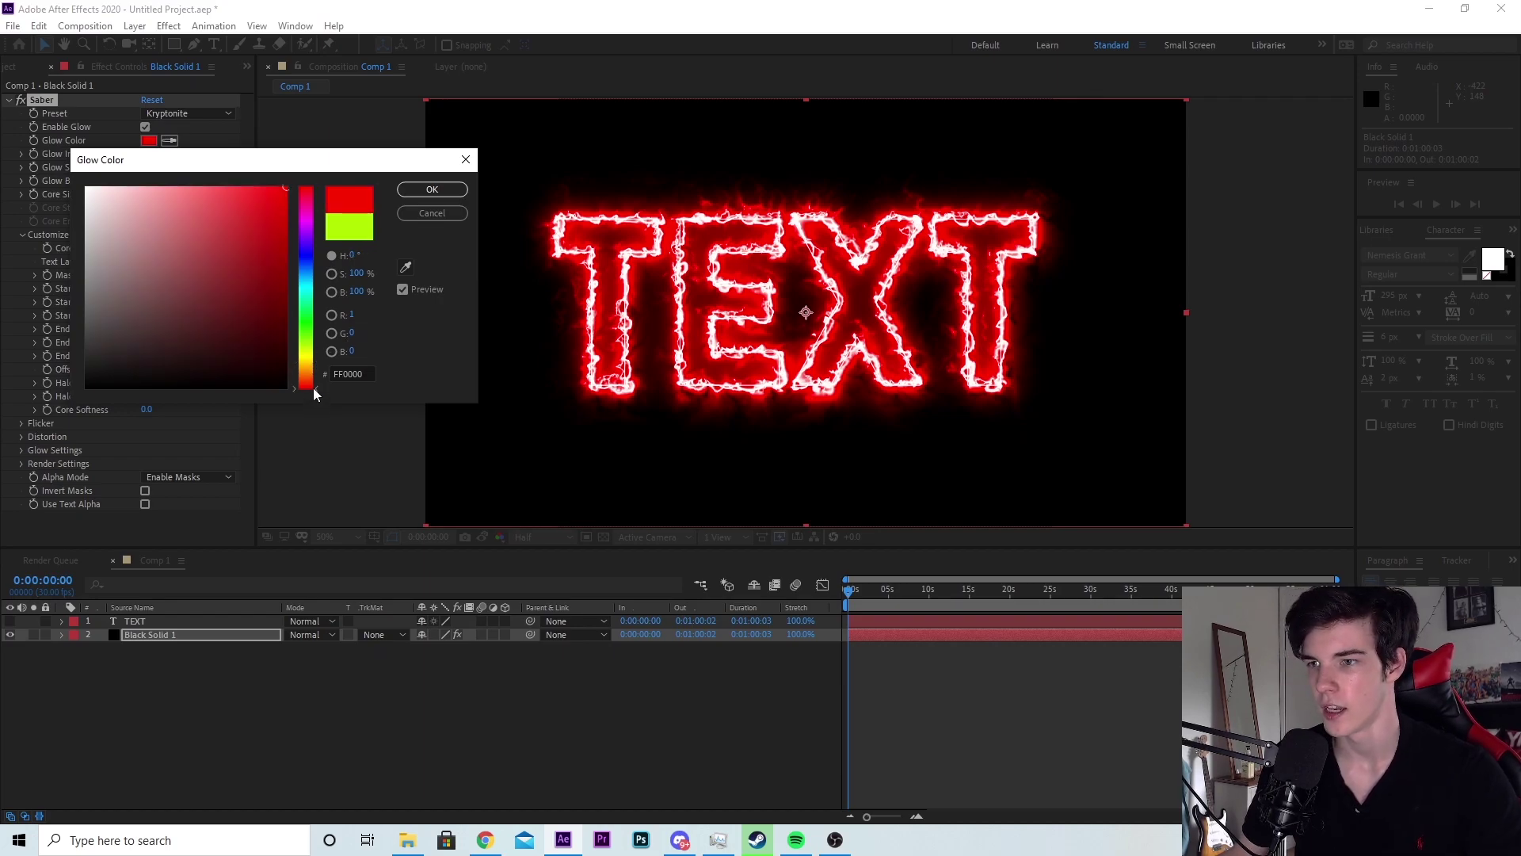
left_click_drag(316, 397, 316, 325)
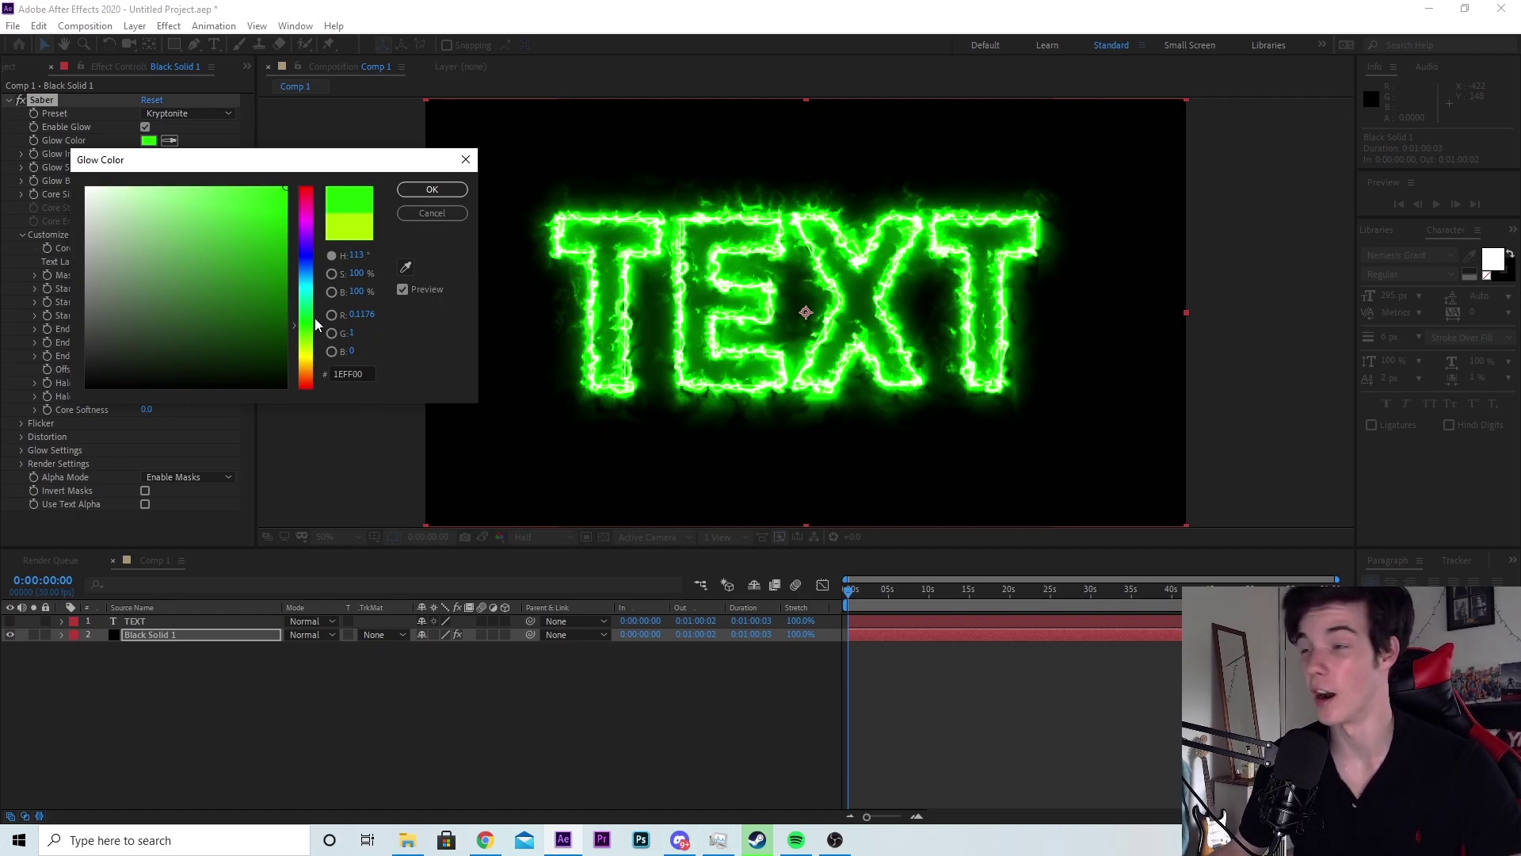
Commit the green glow colour and preview the flickering neon TEXT animation
key("Return")
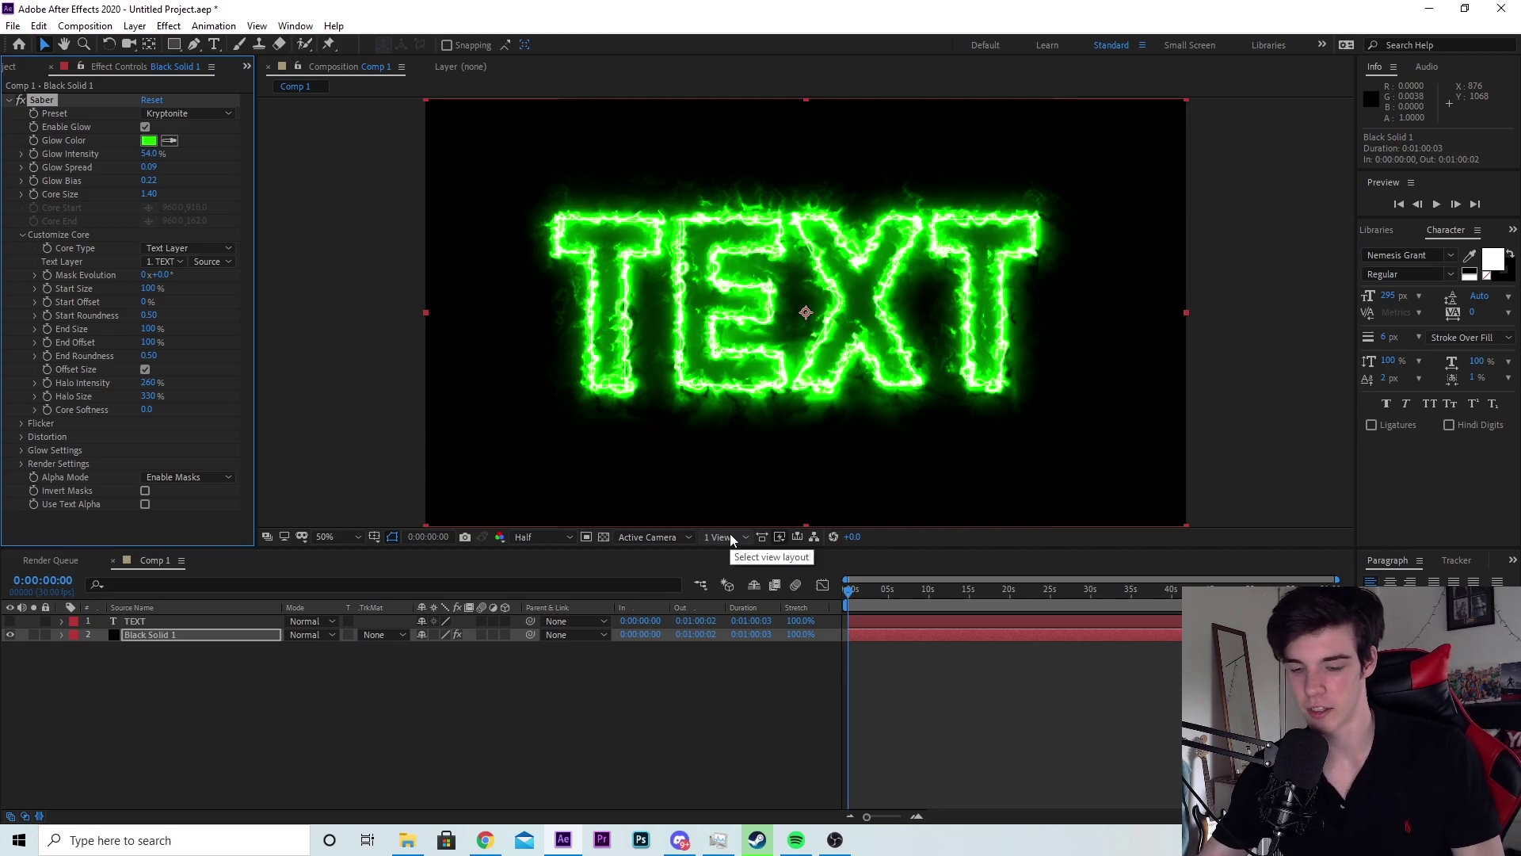
key("space")
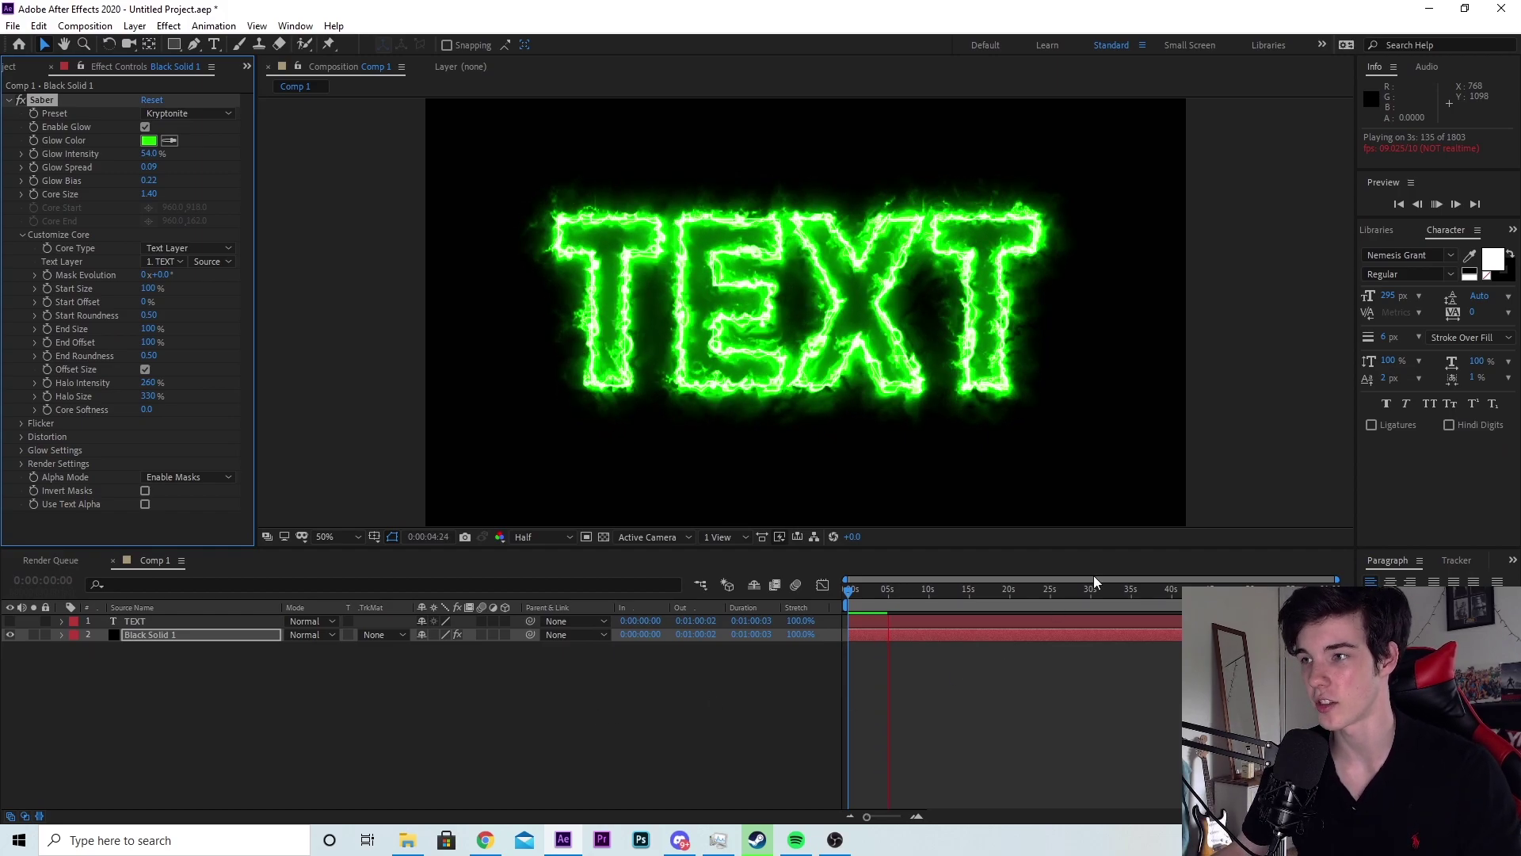
left_click(885, 588)
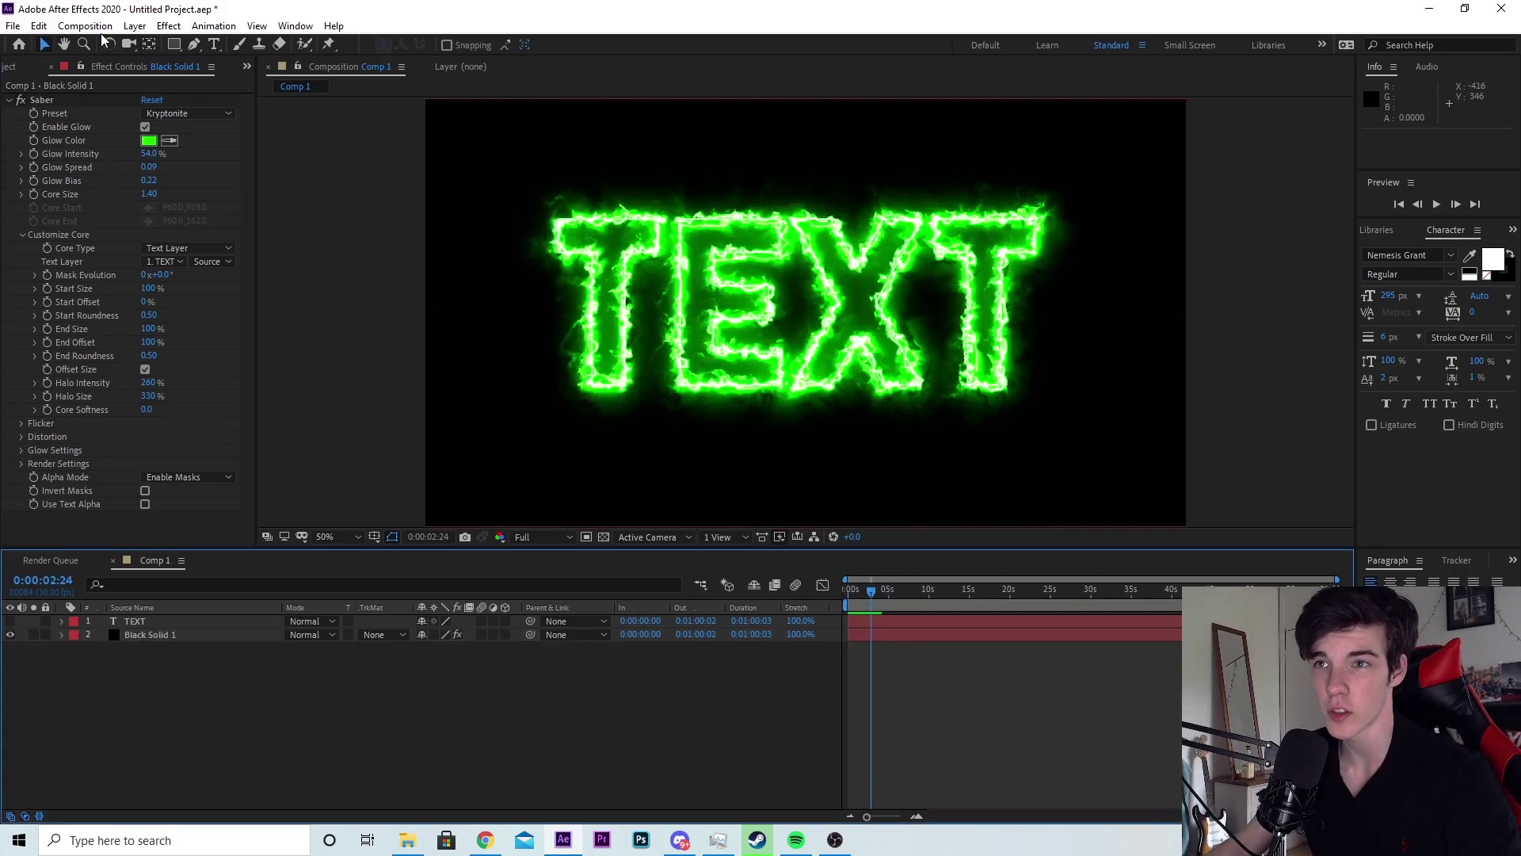
left_click(87, 27)
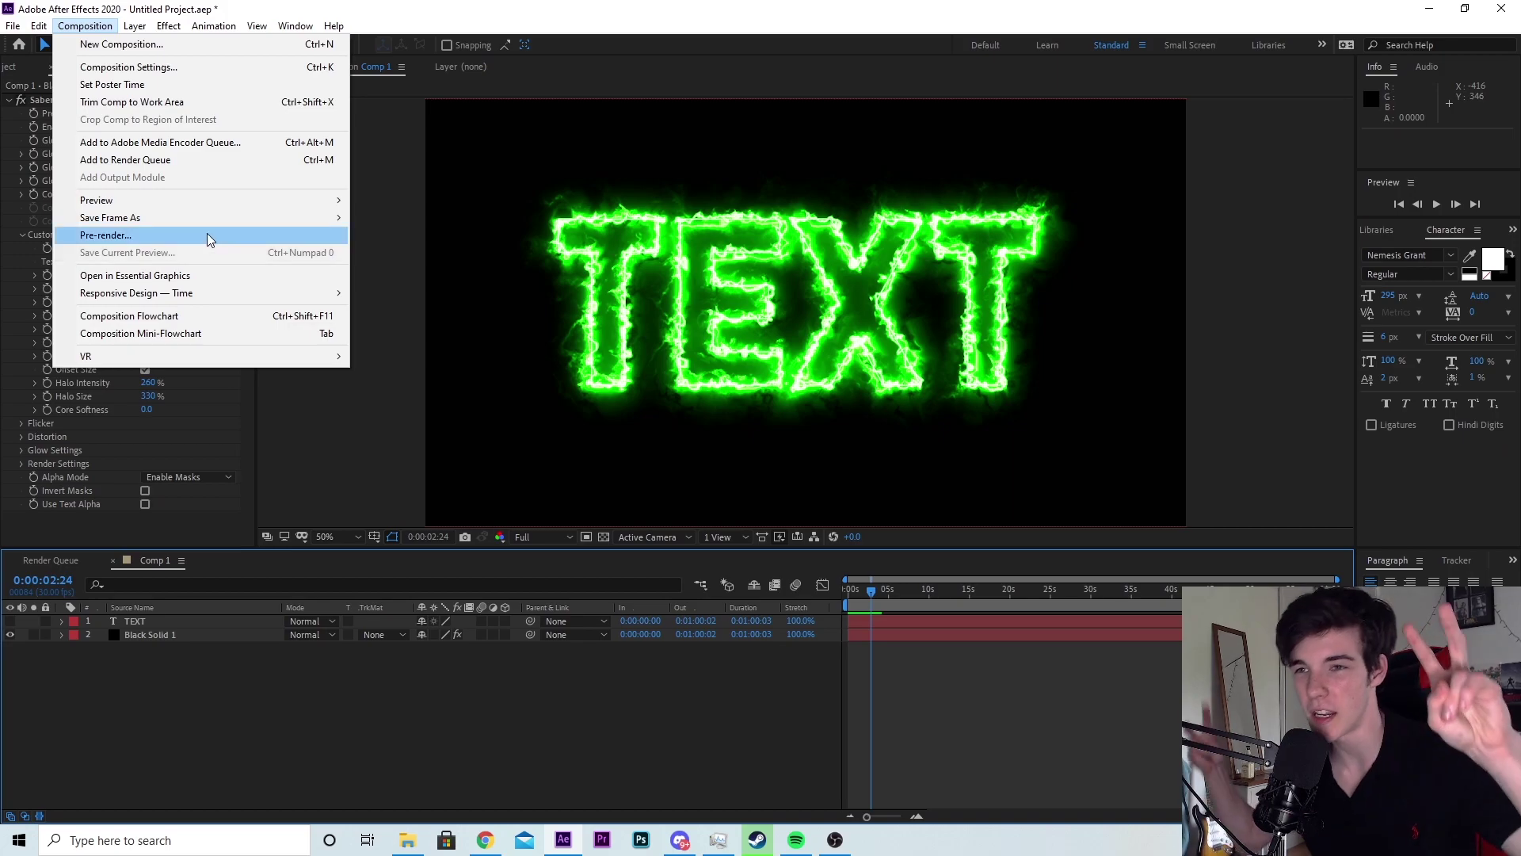
Add Comp 1 to the Render Queue
left_click(100, 29)
left_click(100, 29)
left_click(139, 165)
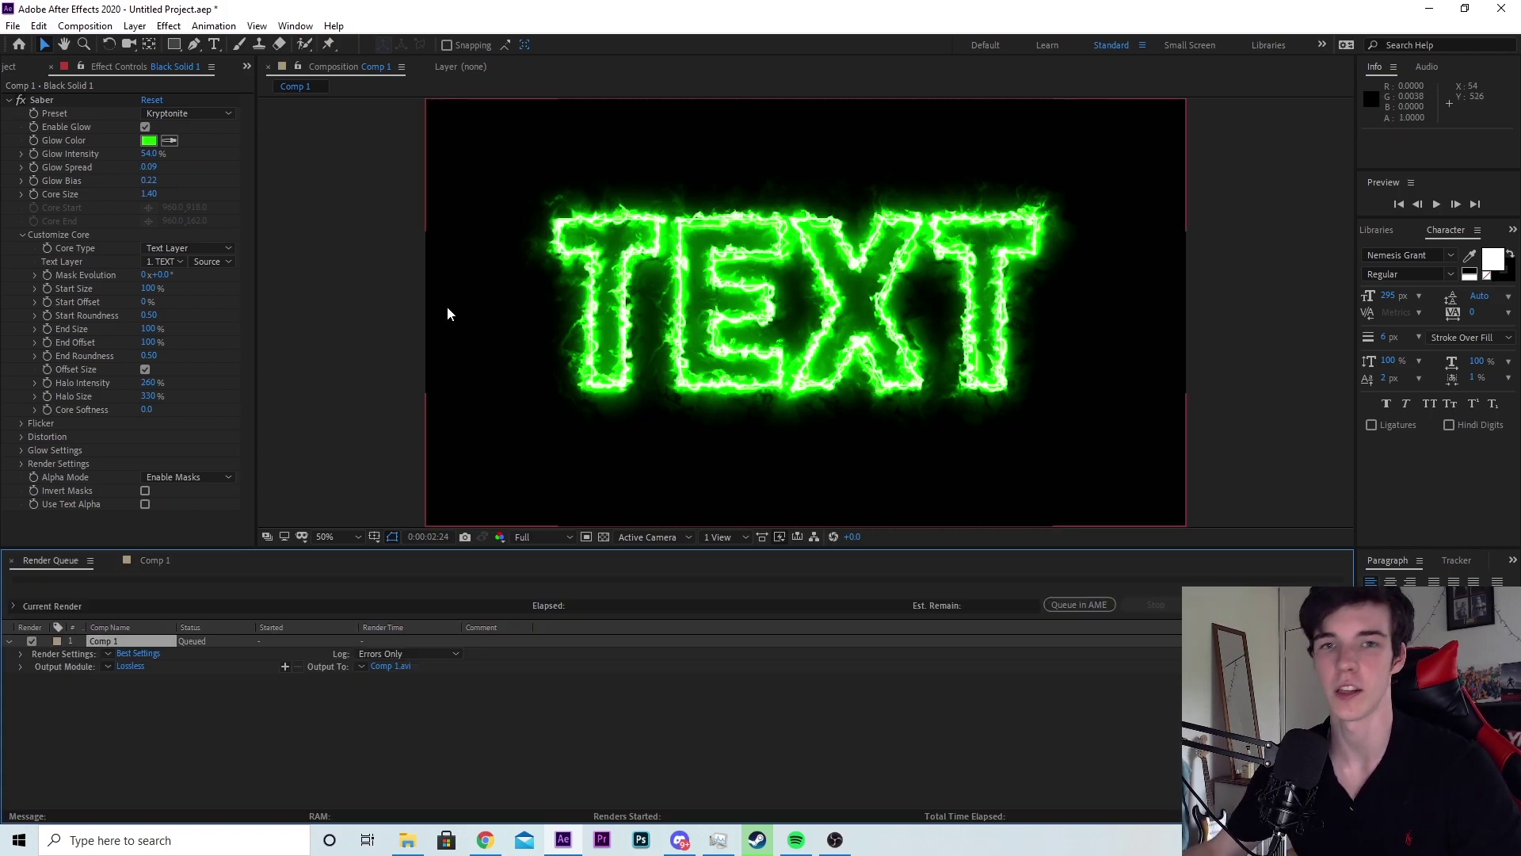
Set the output module to QuickTime format with RGB + Alpha channels
left_click(141, 667)
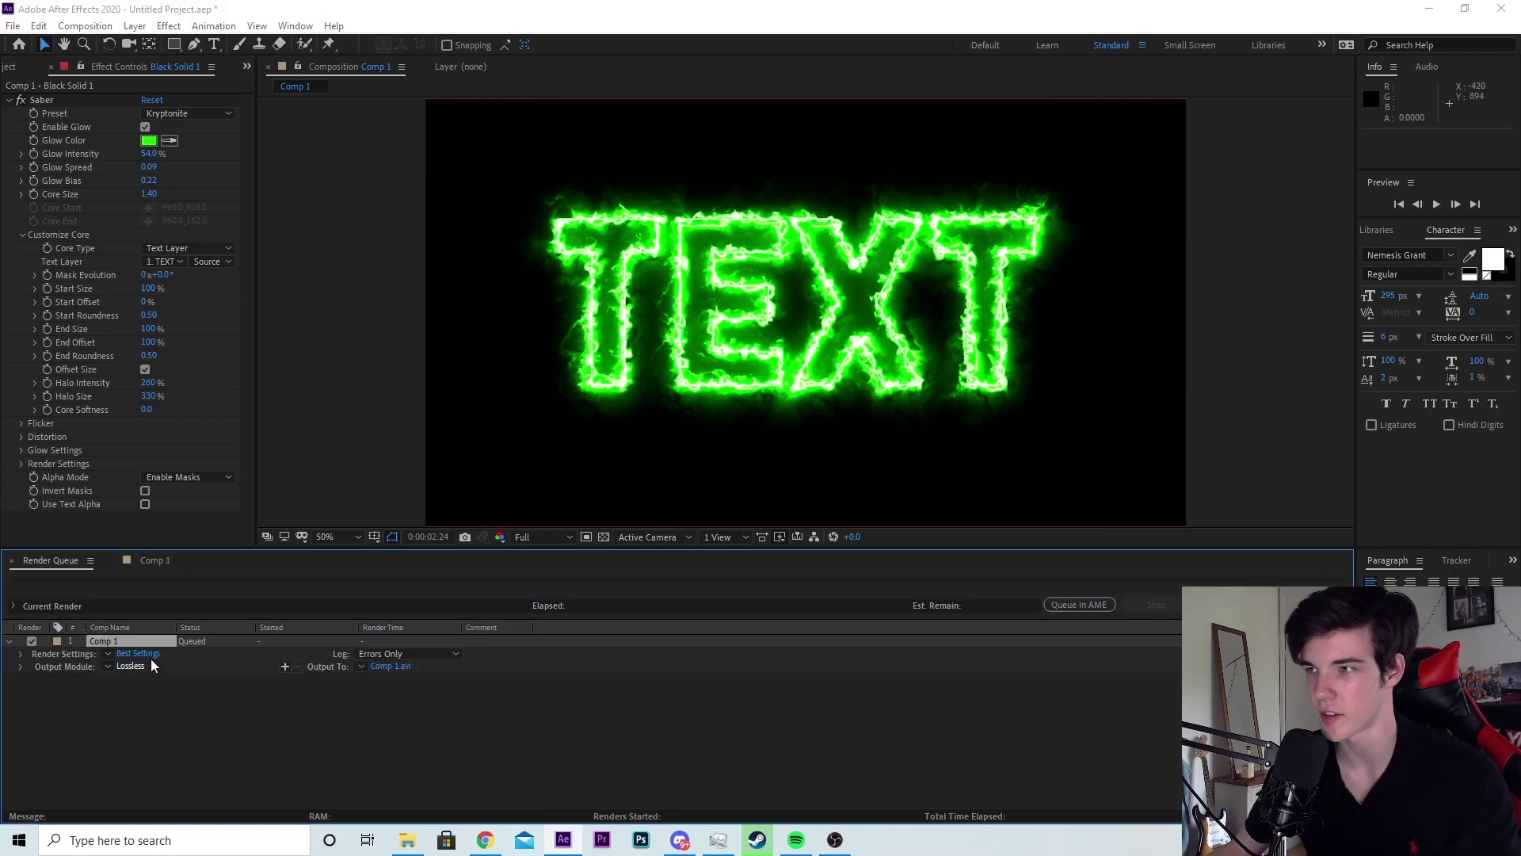
left_click(698, 199)
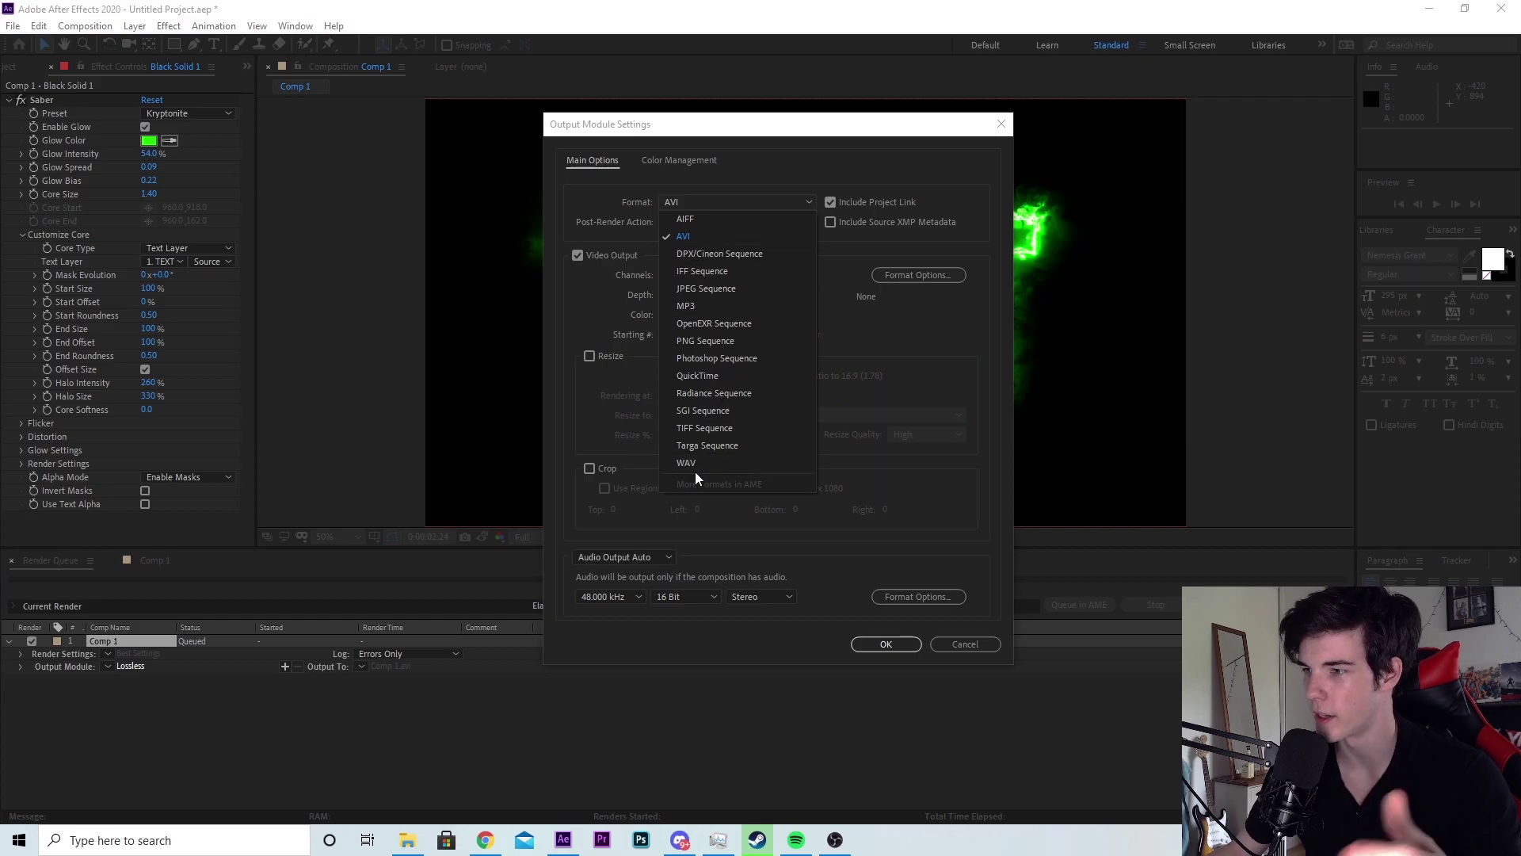
left_click(696, 375)
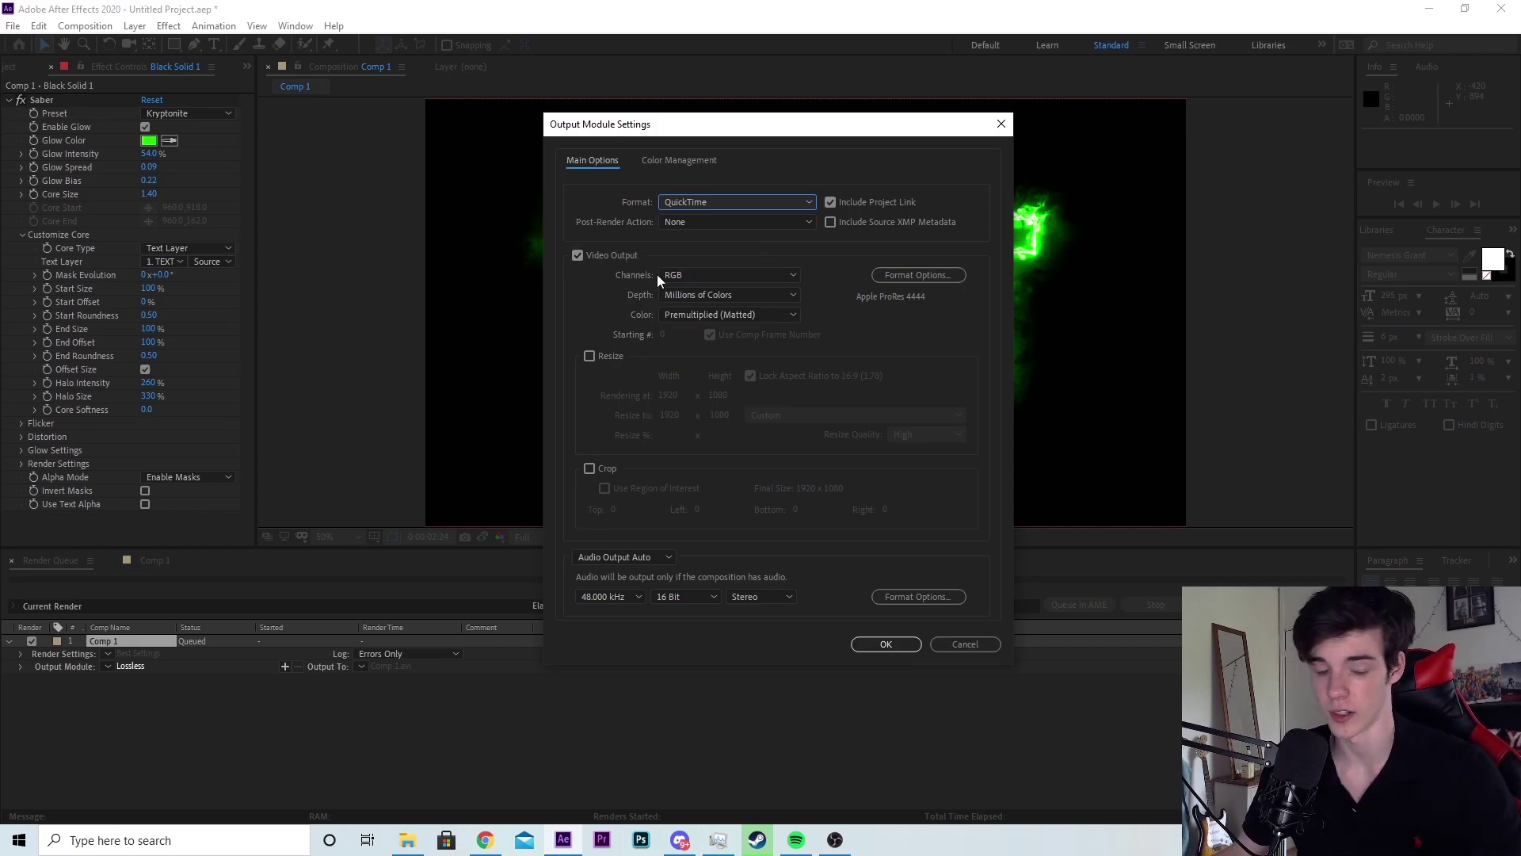
left_click(704, 274)
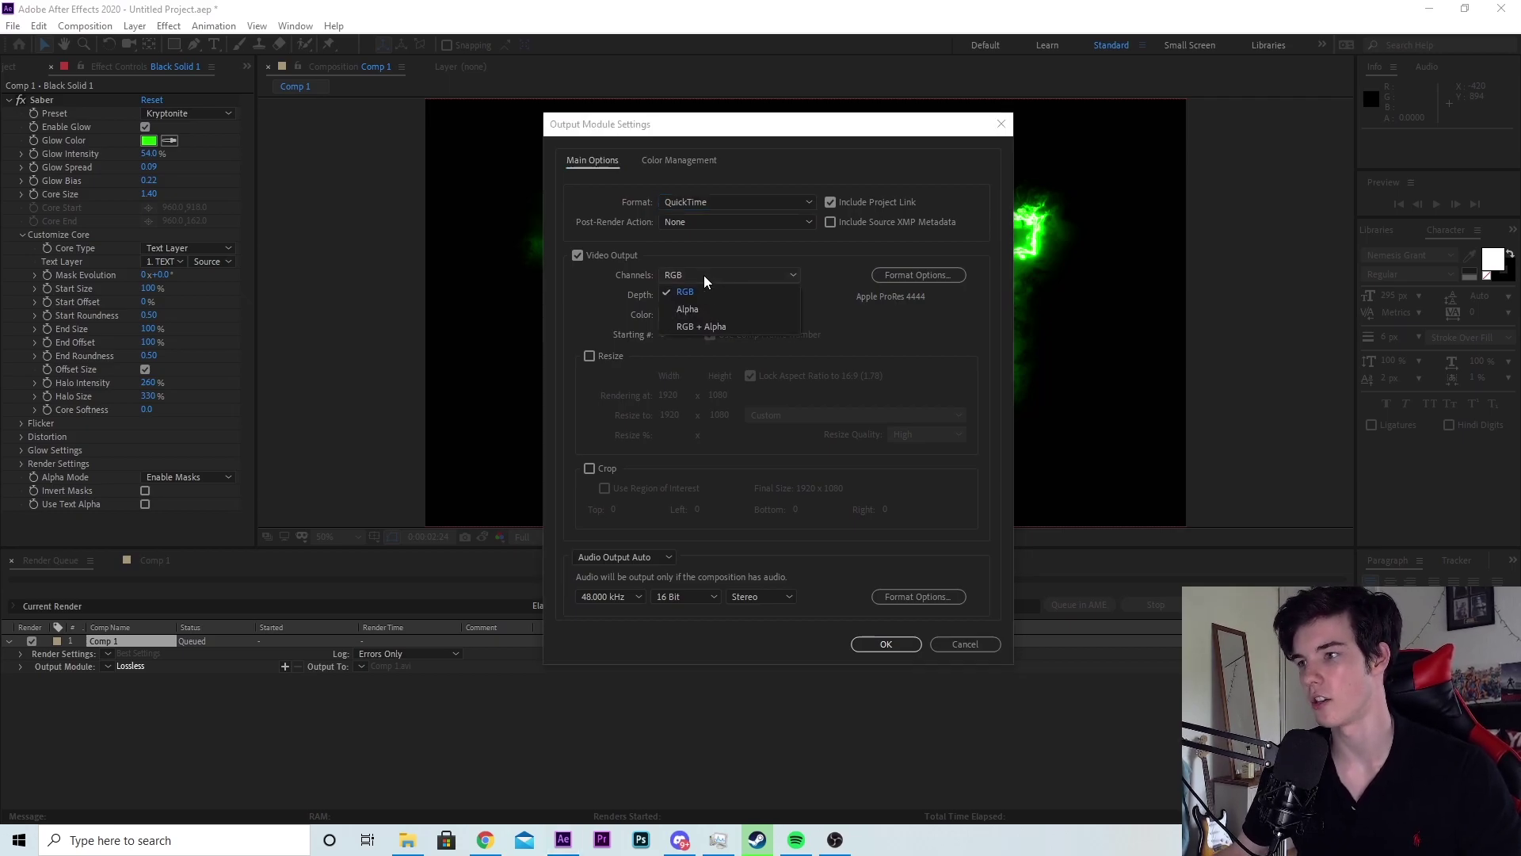
left_click(712, 327)
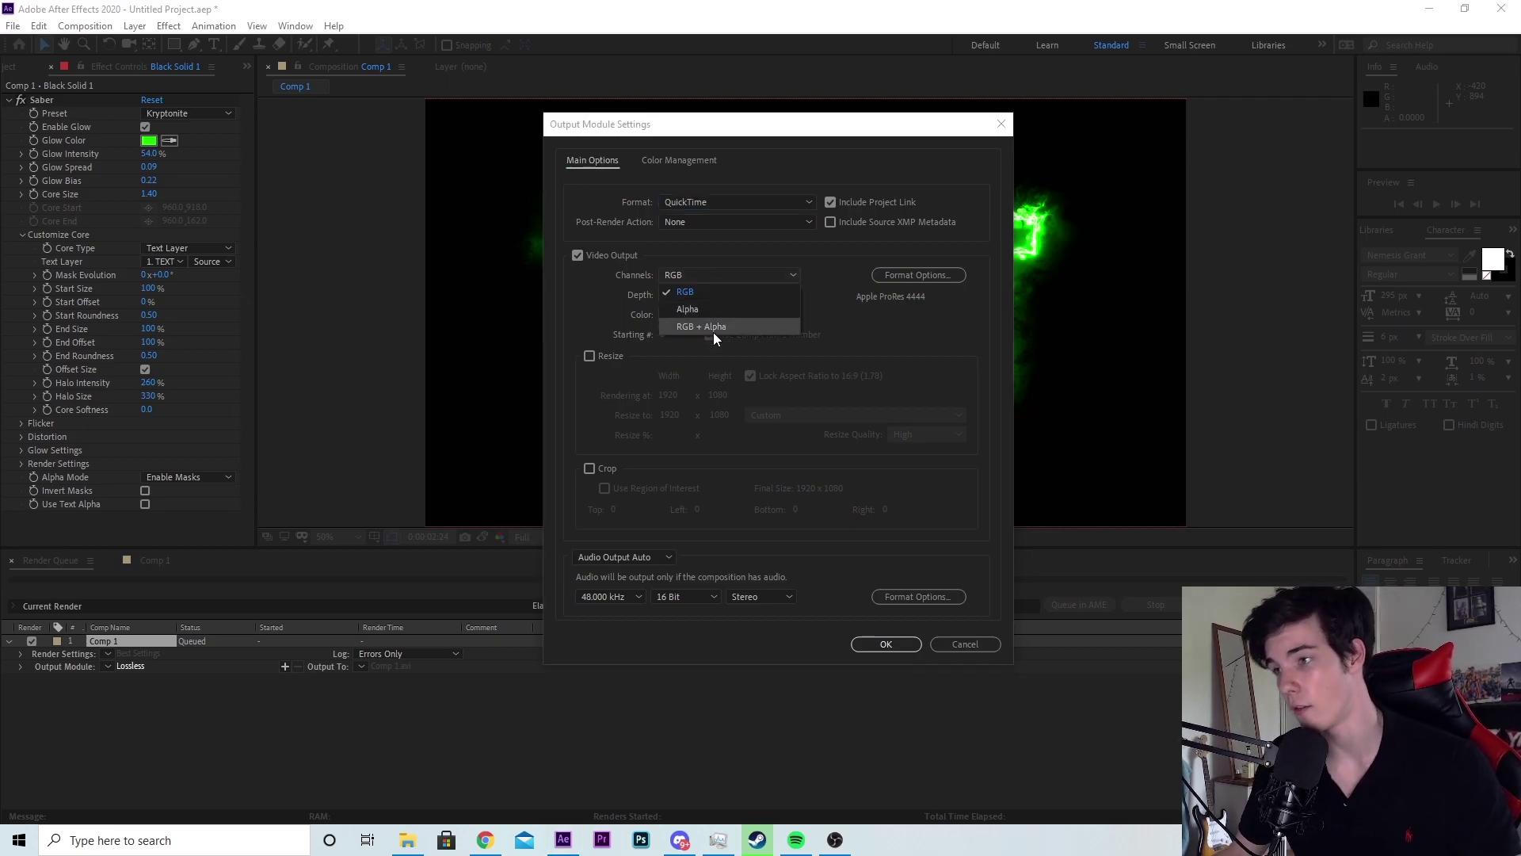
left_click(887, 643)
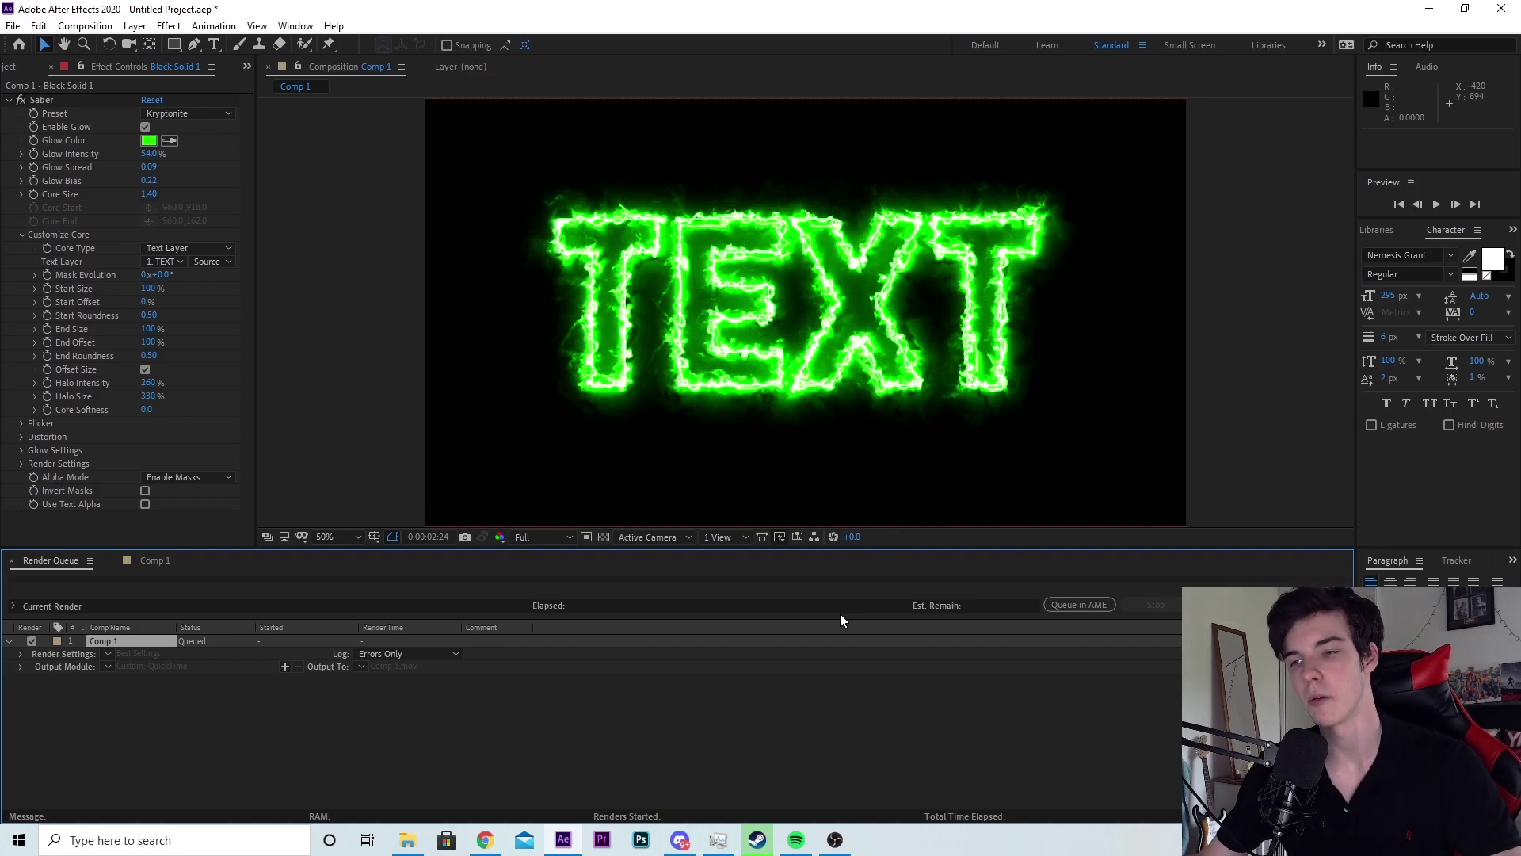